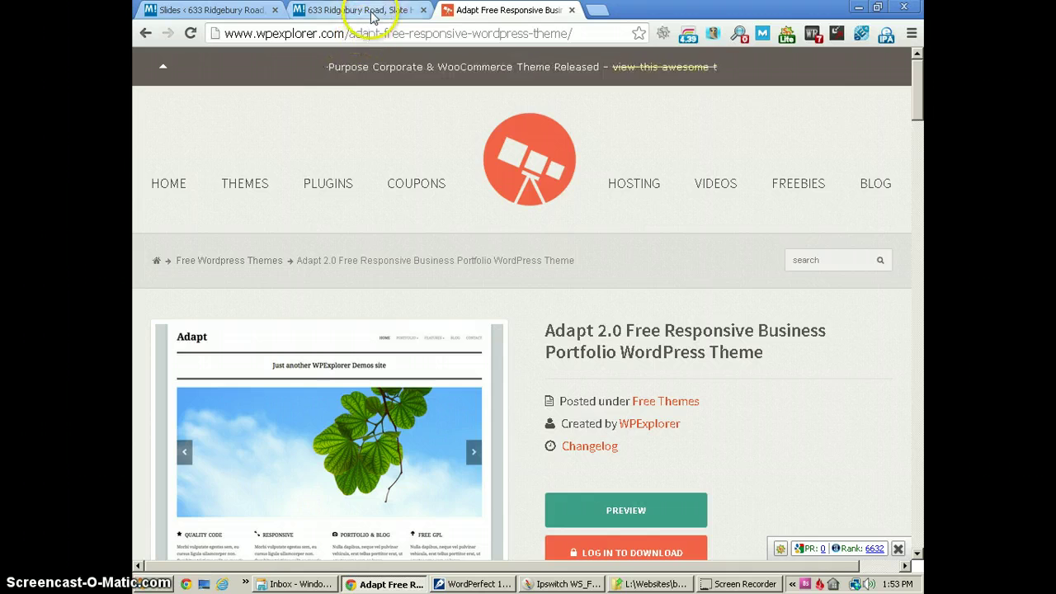
left_click(371, 10)
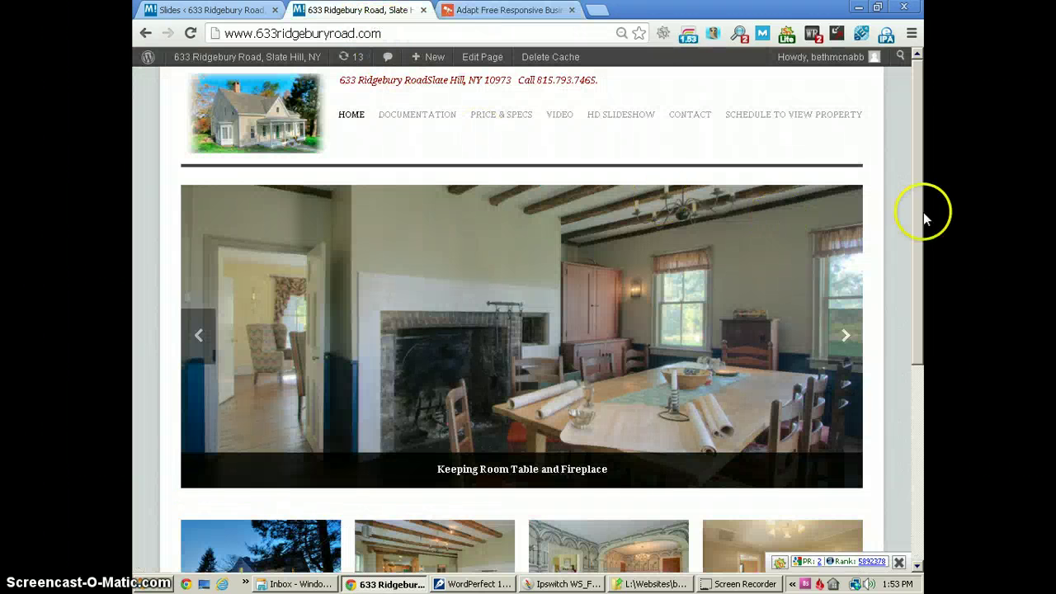
Look over the site's Slides list in the admin, then go to Appearance > Theme Options.
left_click(922, 235)
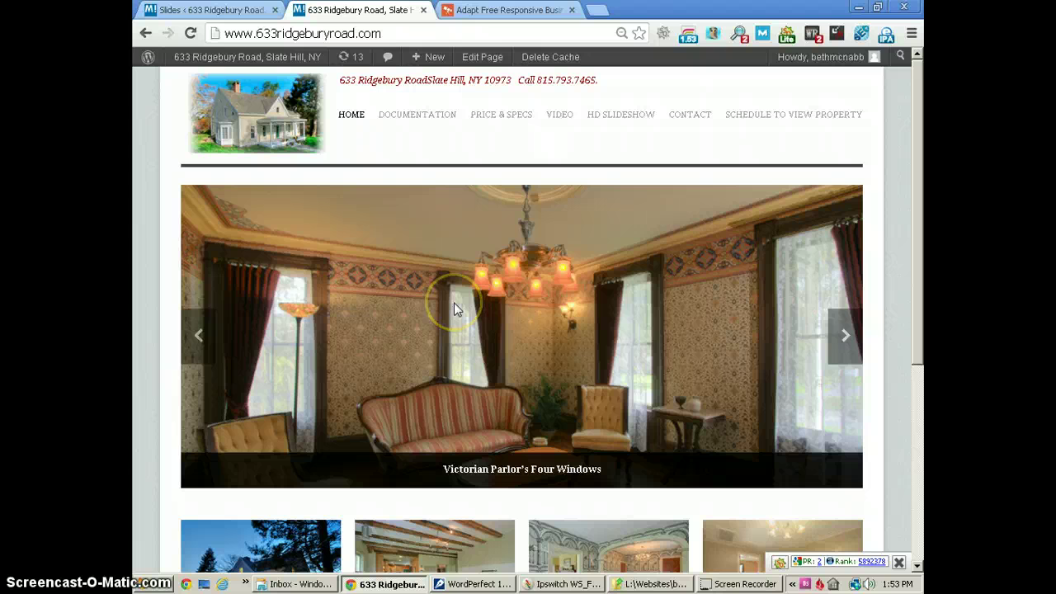
left_click(186, 10)
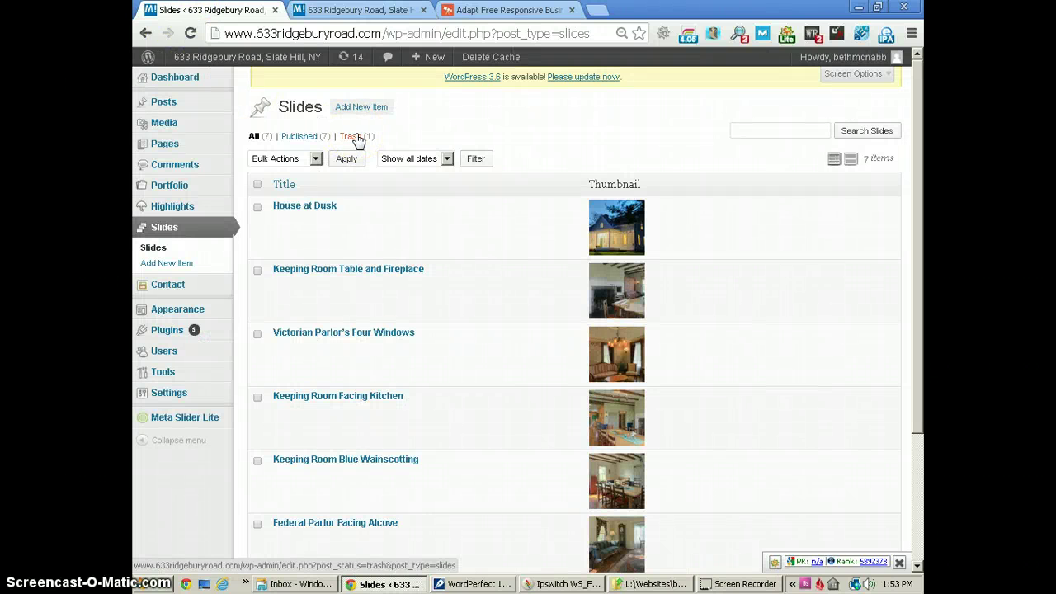
mouse_move(203, 311)
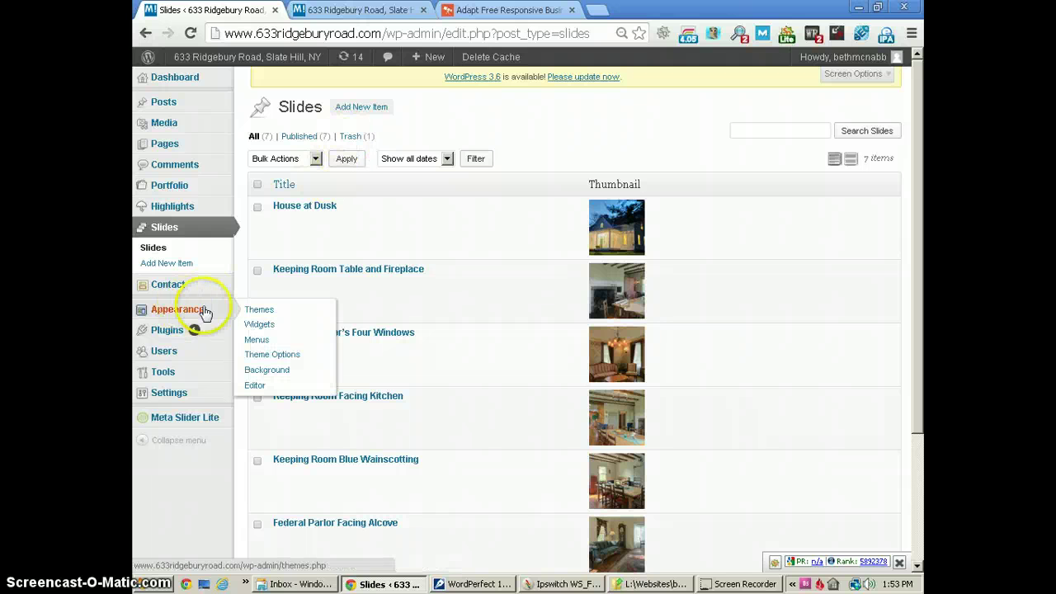
left_click(260, 355)
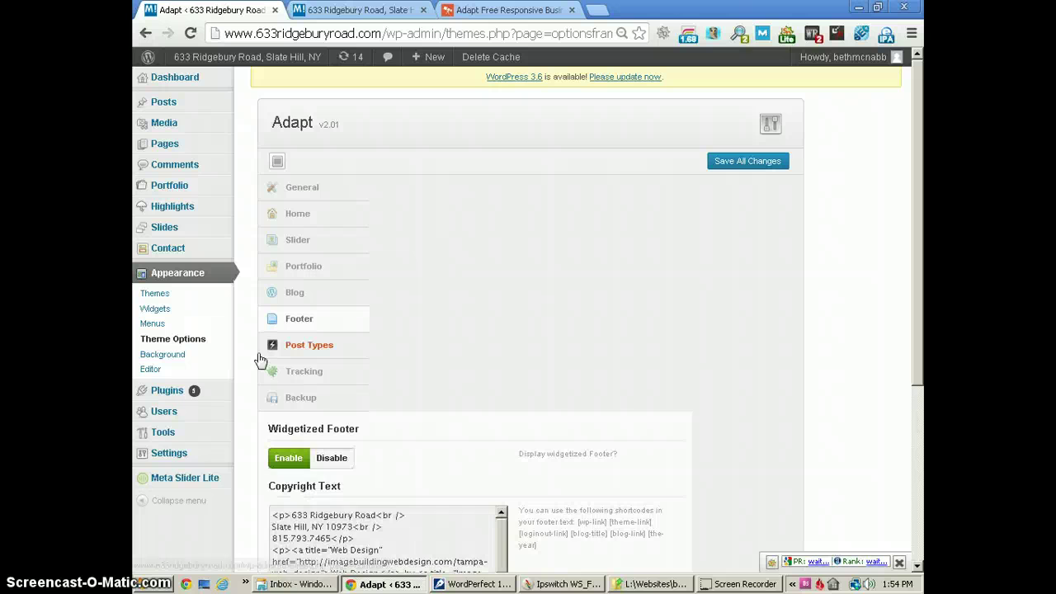
Review the Adapt General settings, including the Custom Logo option.
left_click(299, 337)
left_click(323, 188)
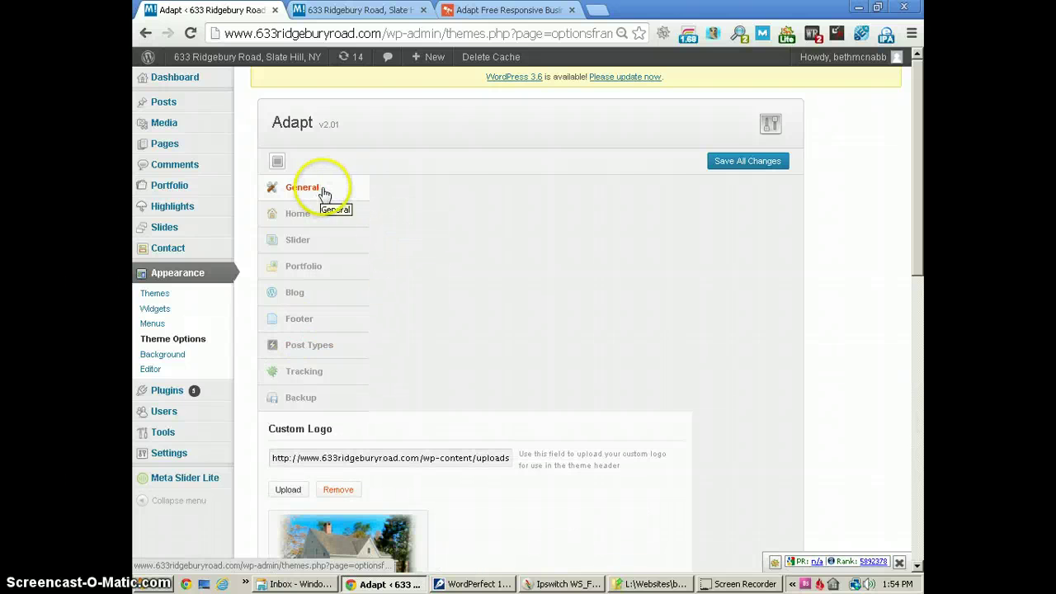
scroll(447, 188, "down", 1)
scroll(446, 188, "down", 3)
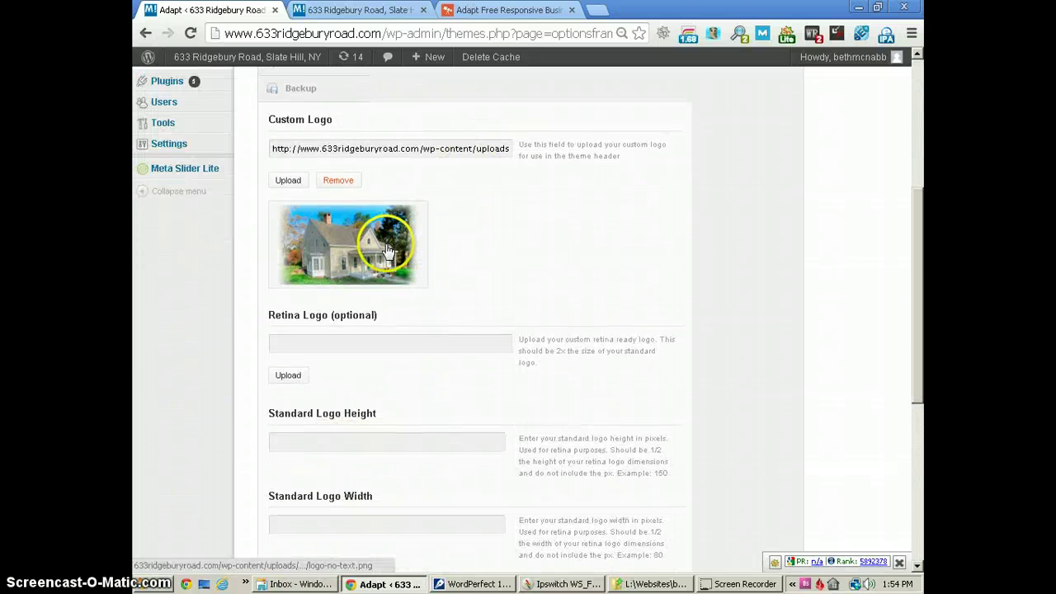
Compare against the live homepage, then show the Home tab's Homepage Layout Manager.
left_click(363, 10)
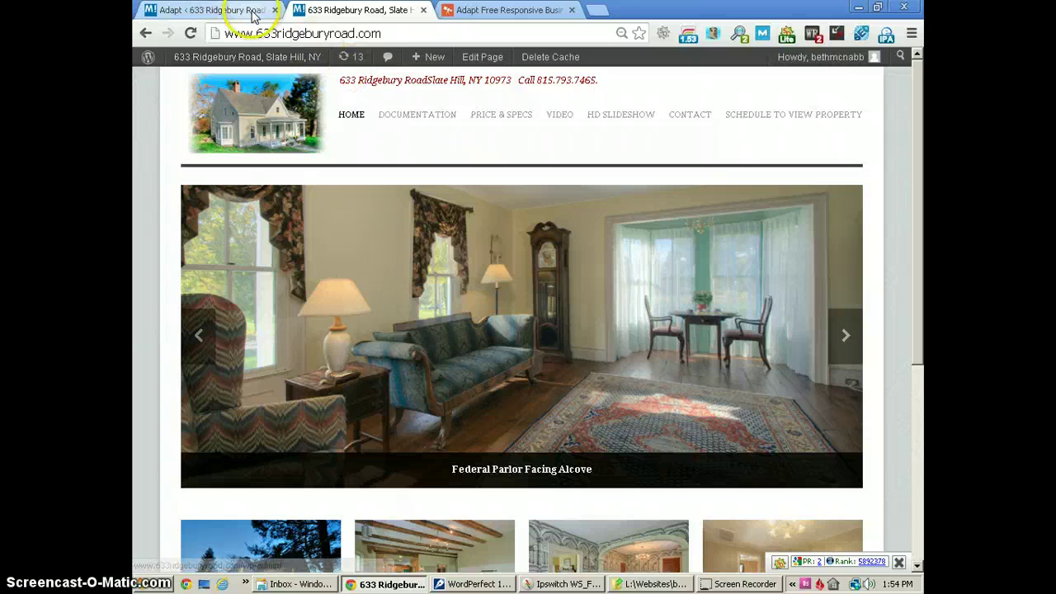
left_click(251, 12)
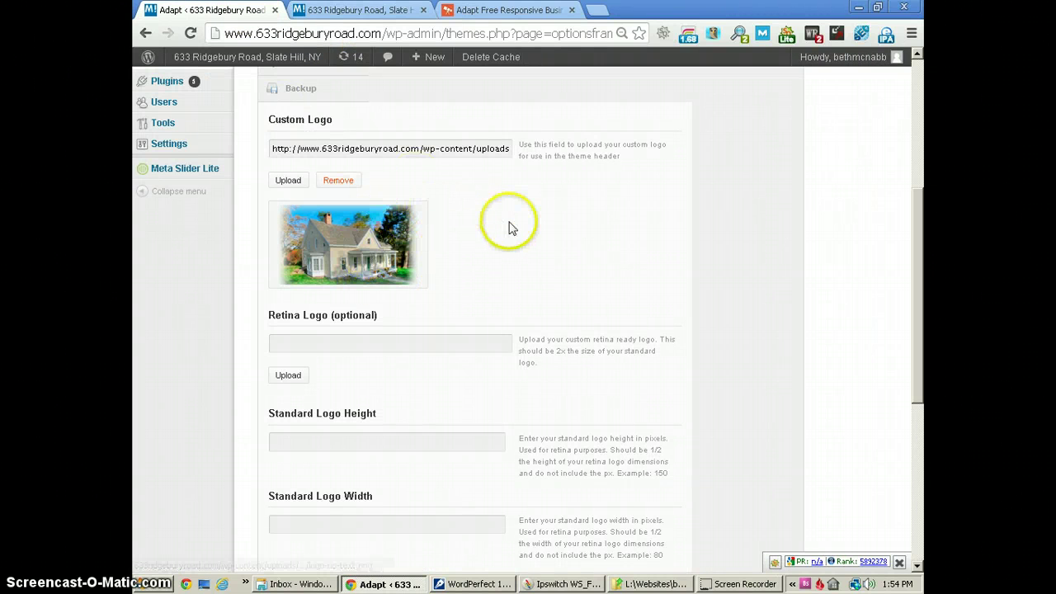
scroll(509, 223, "up", 4)
left_click(299, 215)
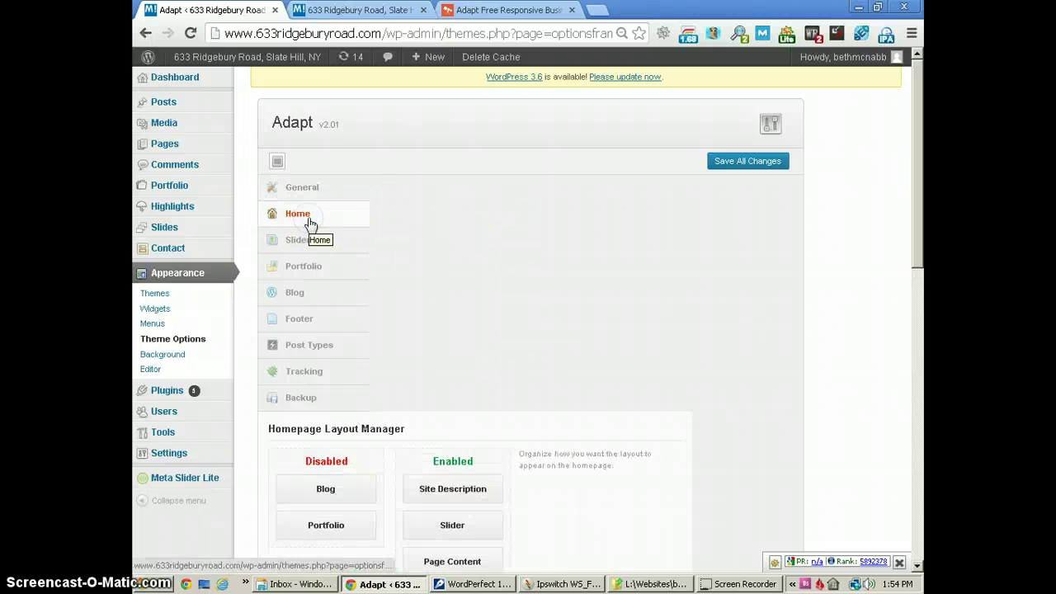
scroll(636, 172, "down", 3)
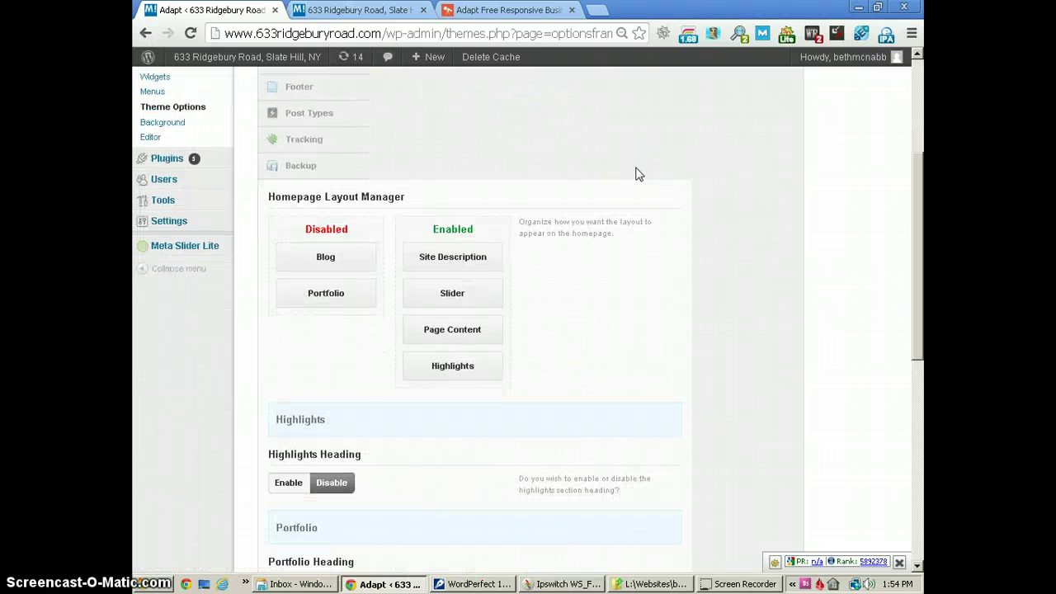
scroll(636, 173, "down", 1)
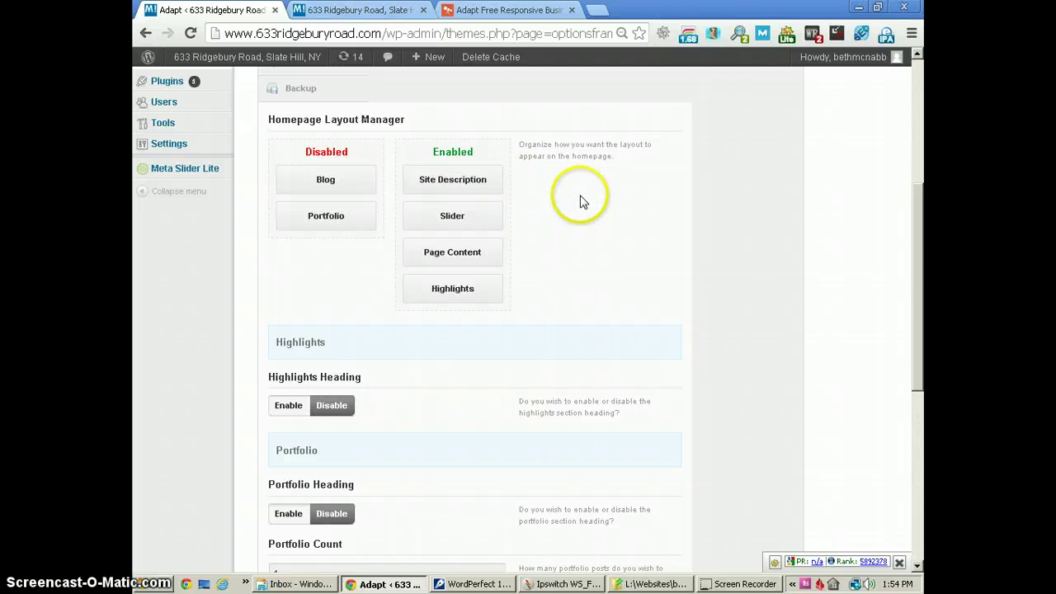
scroll(581, 200, "down", 3)
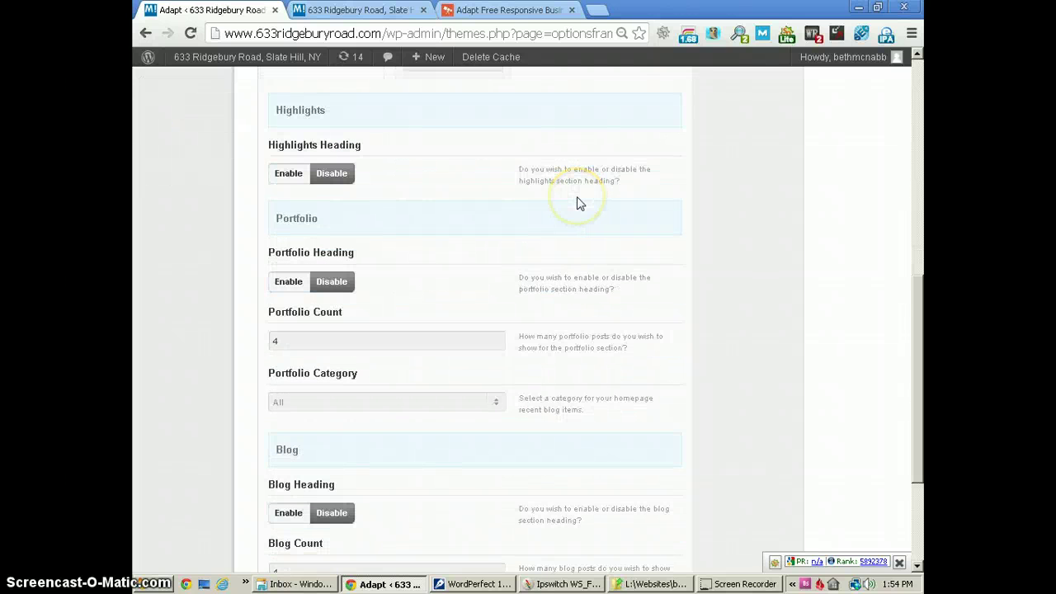
scroll(577, 196, "down", 2)
scroll(577, 196, "down", 2)
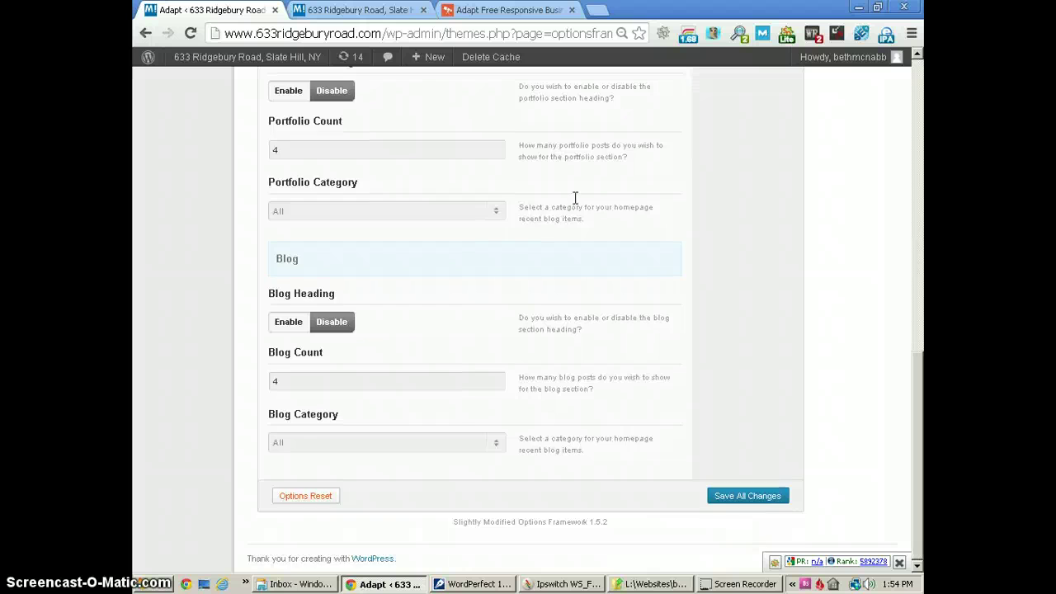
scroll(576, 204, "up", 10)
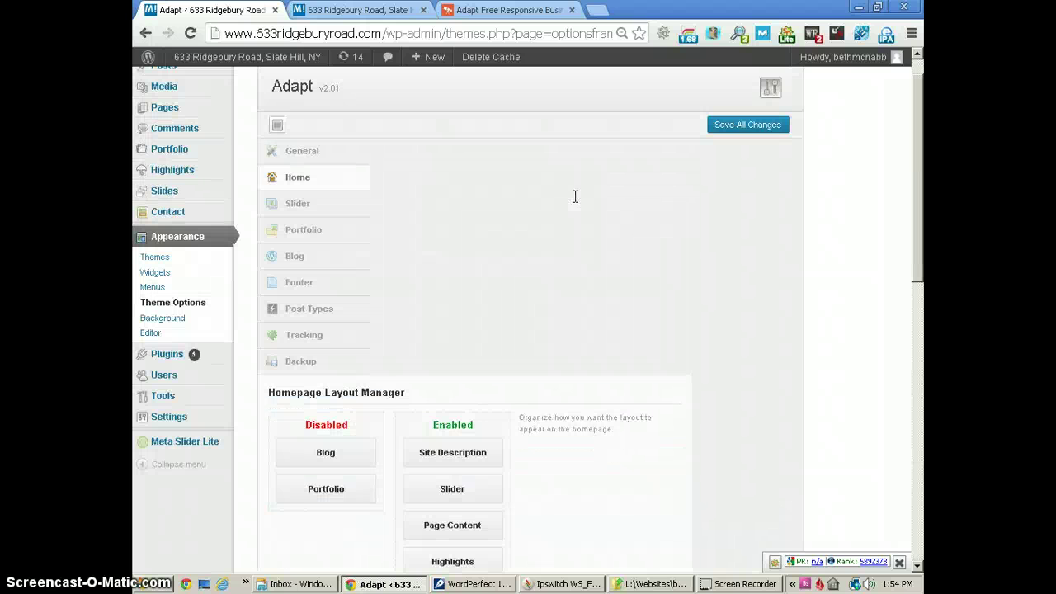
left_click(392, 184)
Review the Slider settings: height 400, fade, horizontal, auto slideshow on, speed 7000.
left_click(309, 209)
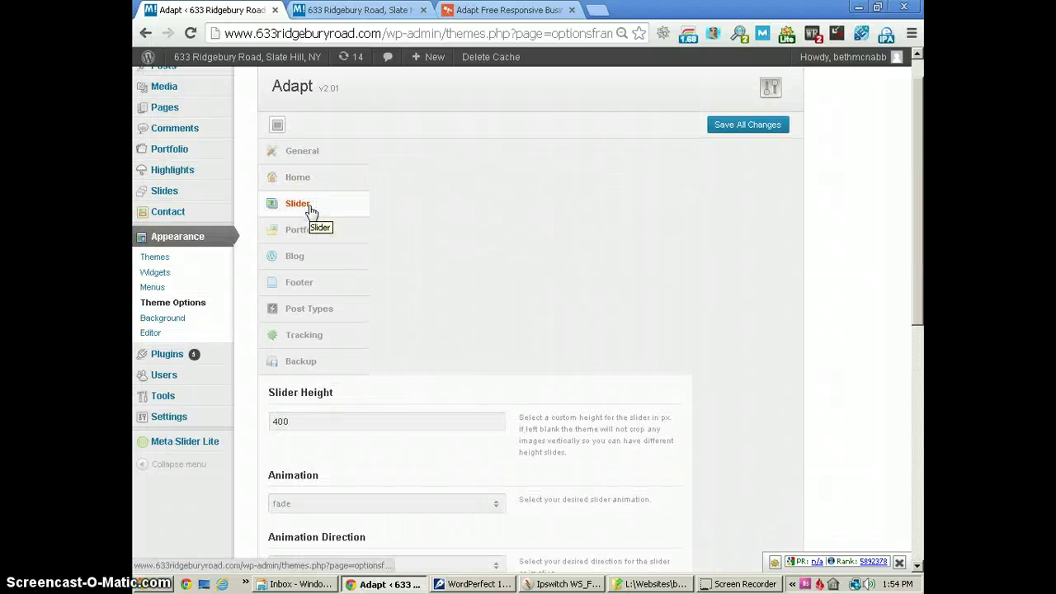
scroll(589, 160, "down", 3)
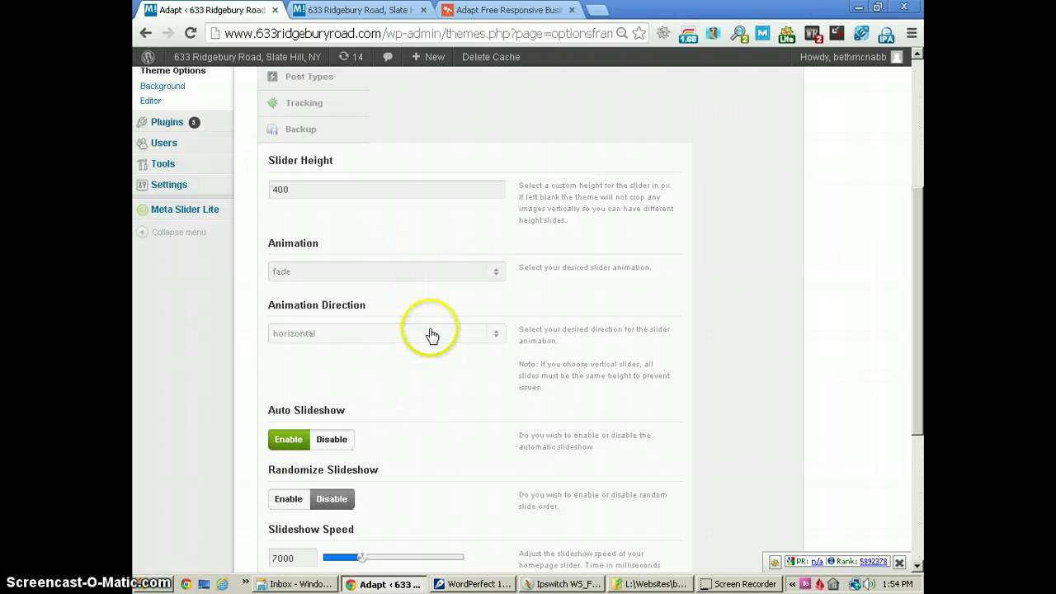
scroll(731, 224, "down", 3)
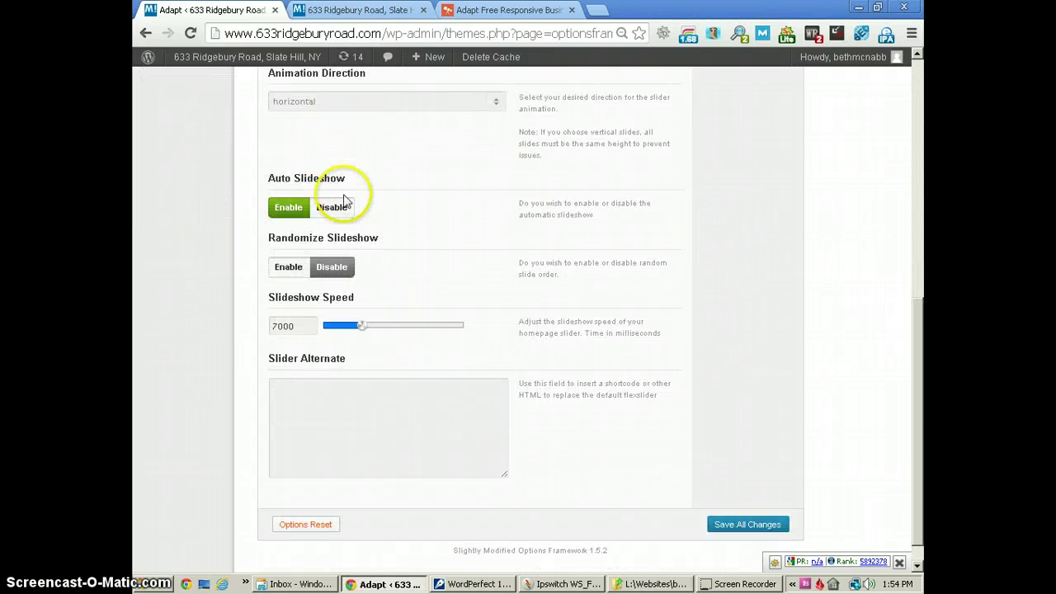
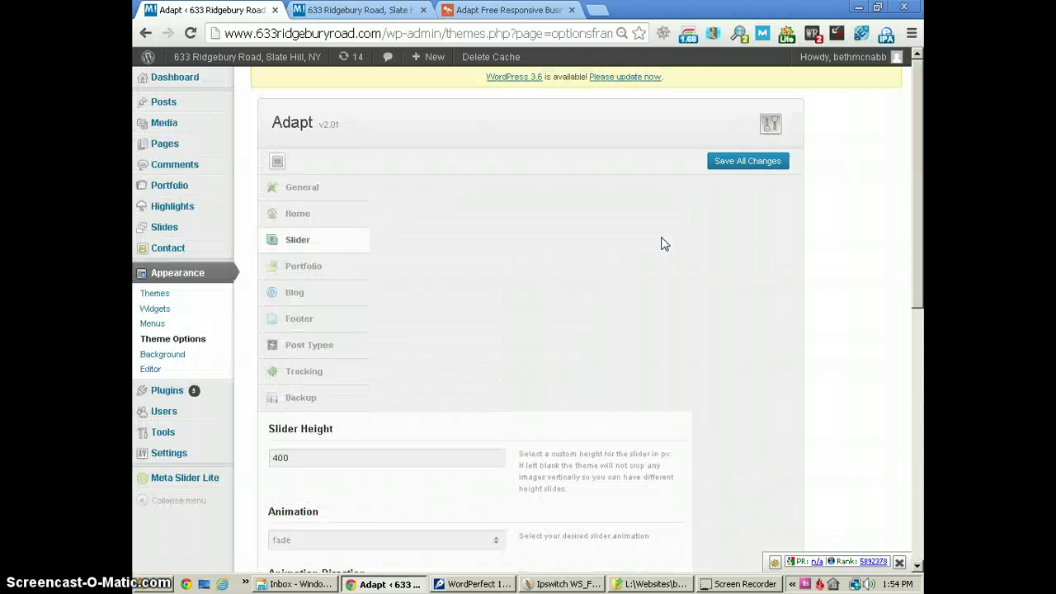
Show the Adapt theme options' Slider section, with slider height 400 and fade animation.
left_click(602, 231)
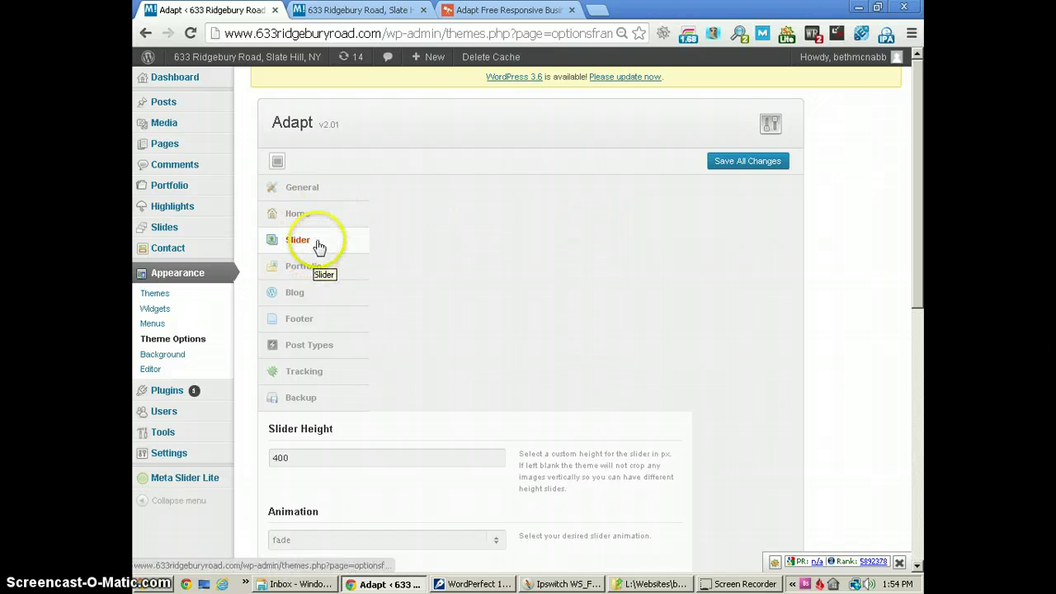
Check the live homepage slider, then open the admin's list of slides.
left_click(338, 11)
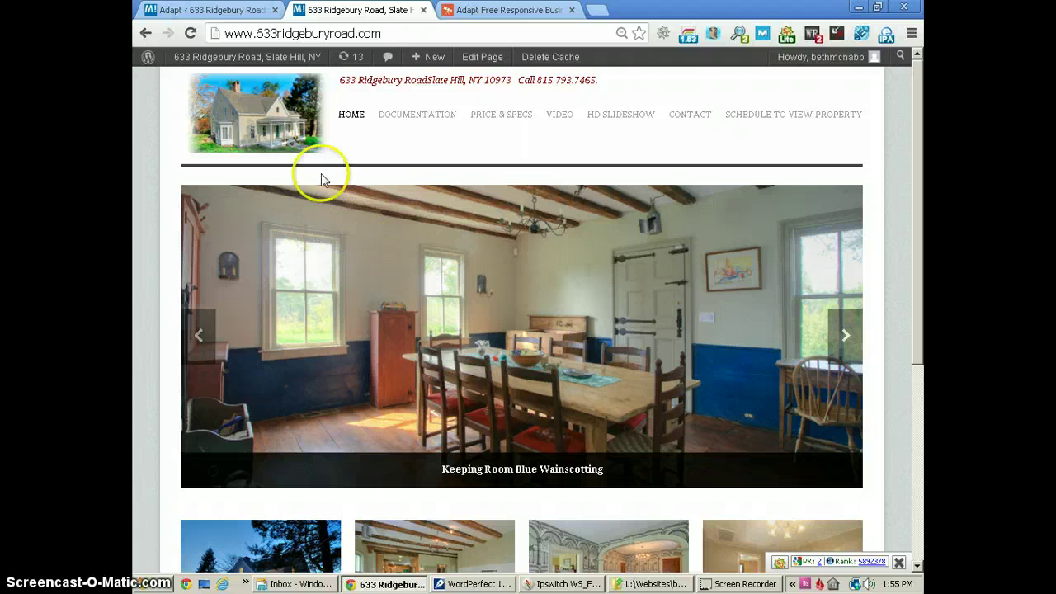
left_click(210, 10)
left_click(163, 229)
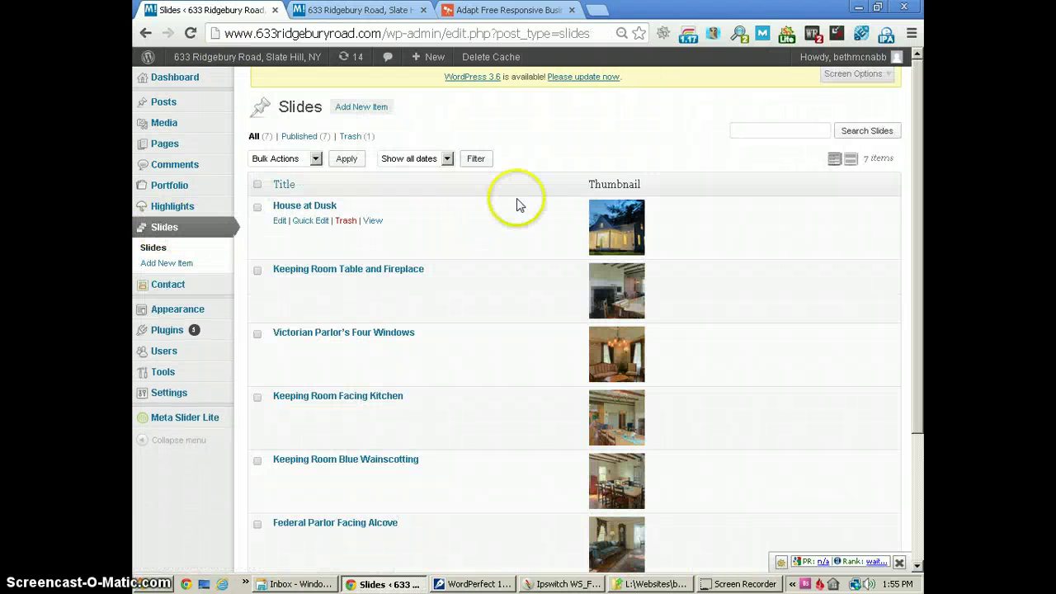
scroll(518, 204, "down", 1)
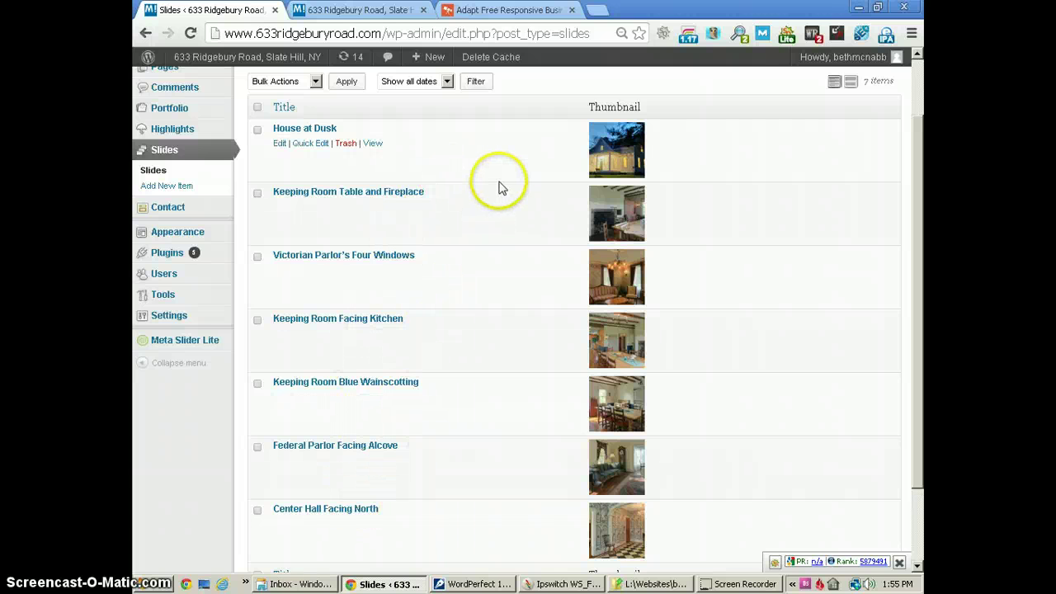
scroll(507, 165, "up", 1)
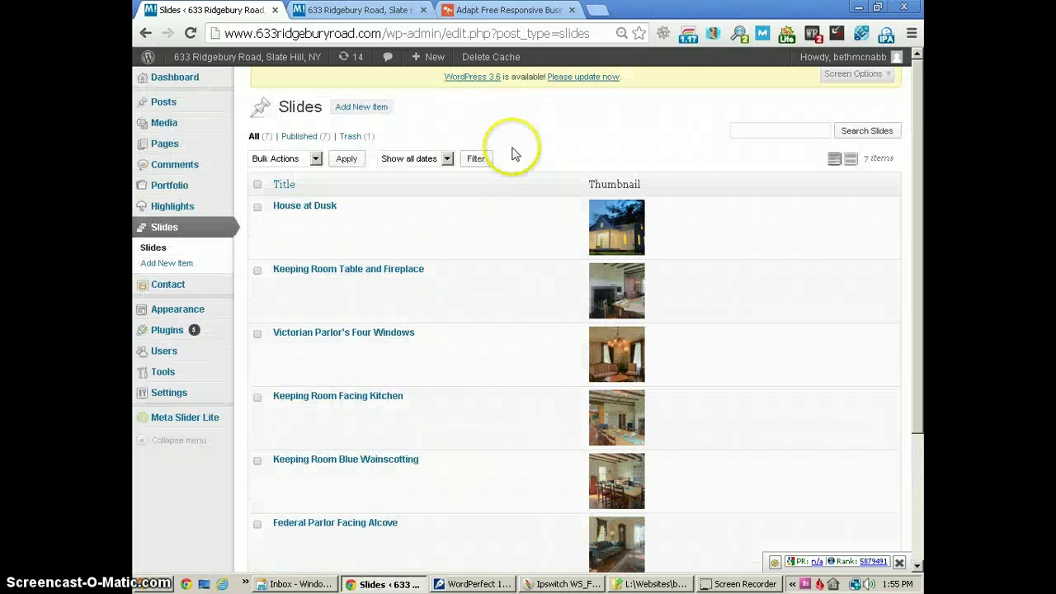
Compare the House at Dusk slide's editor with the live slider, then return to Slides.
left_click(304, 208)
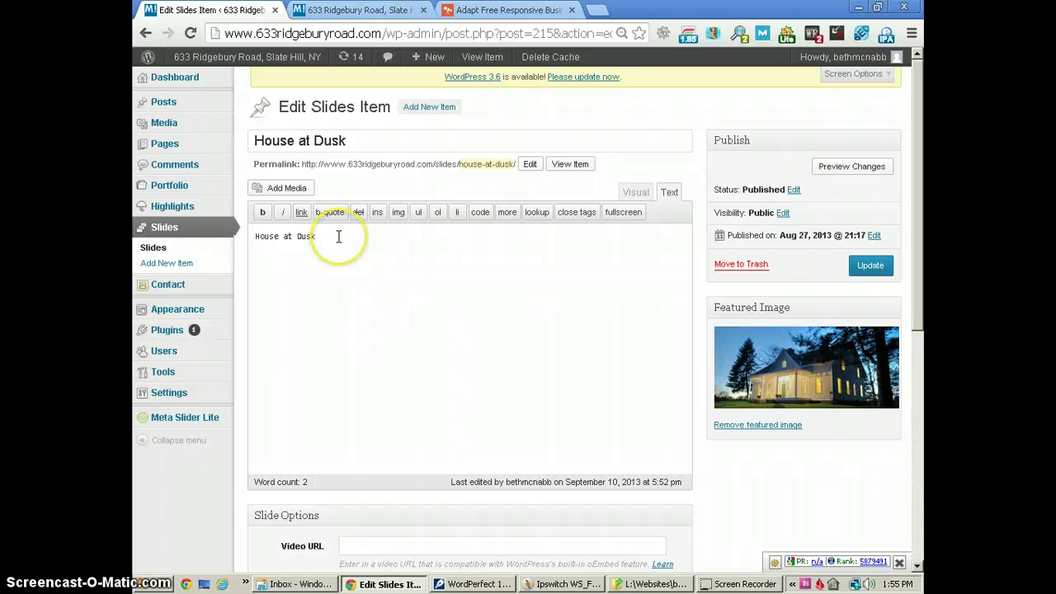
left_click(361, 10)
scroll(418, 176, "down", 1)
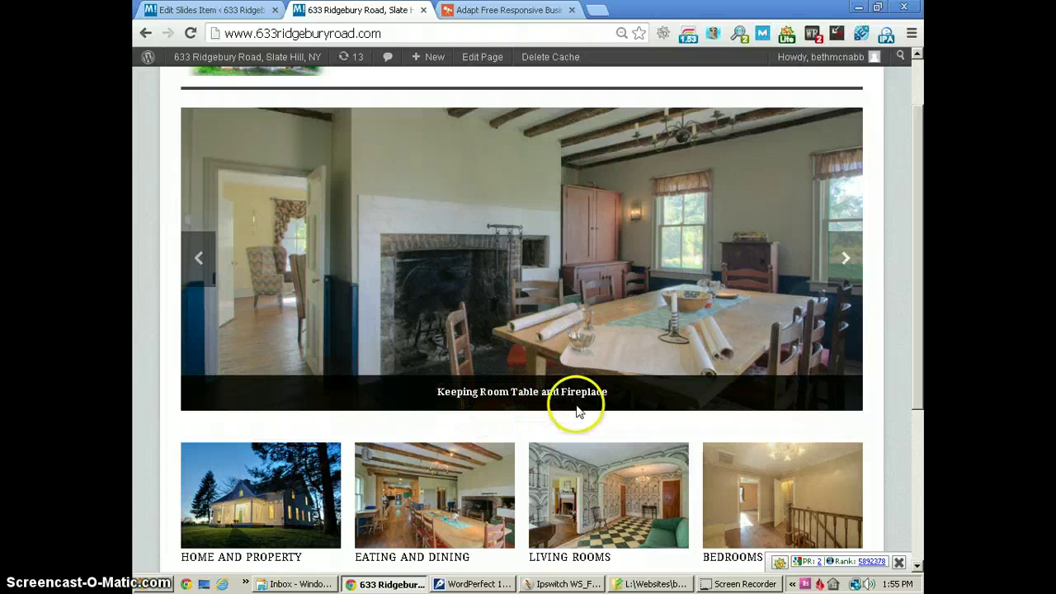
left_click(230, 10)
left_click(333, 238)
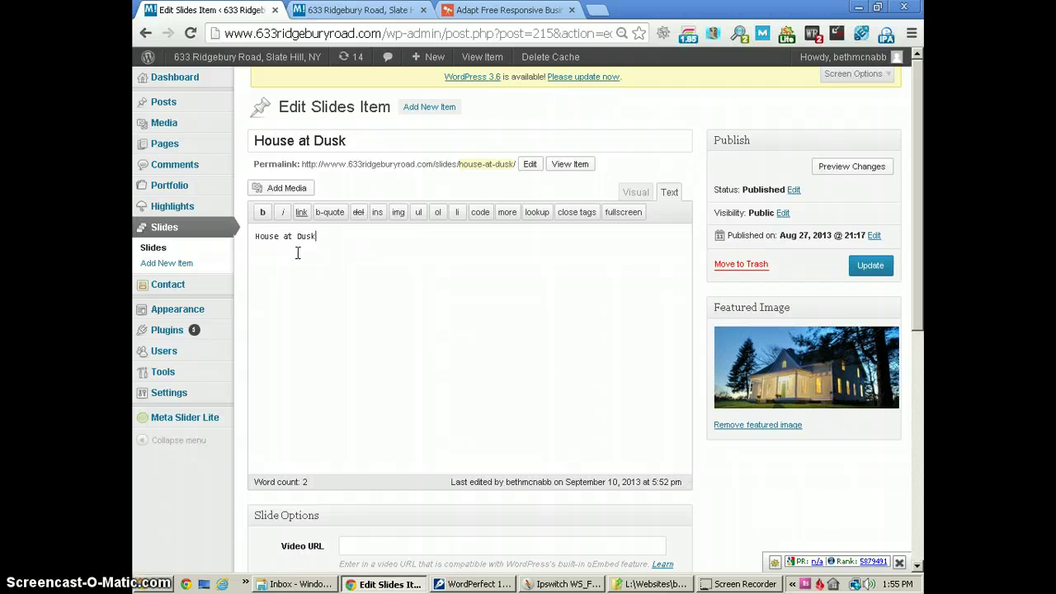
left_click(158, 247)
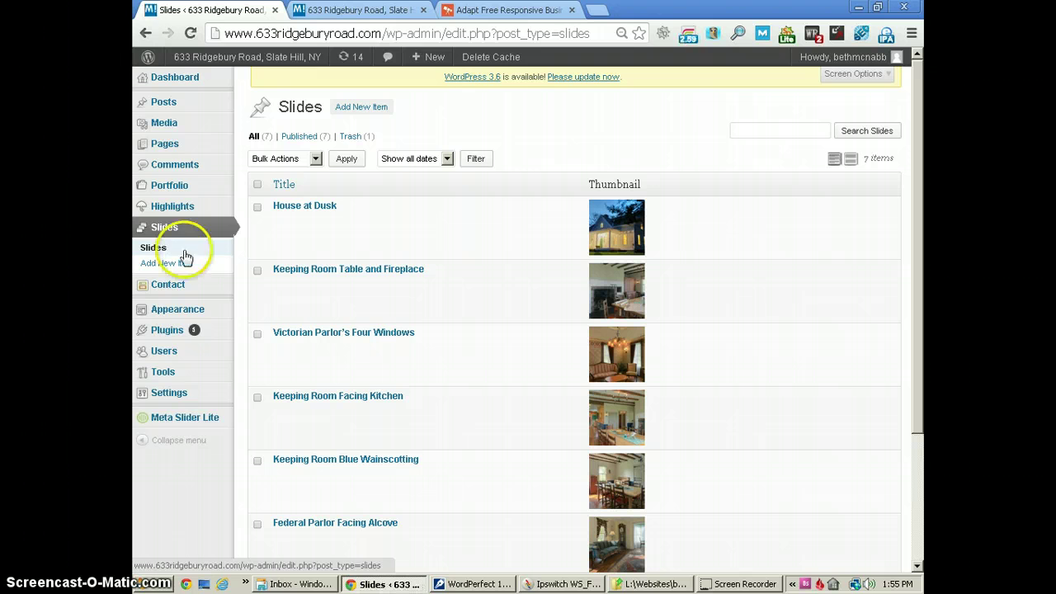
Open the Keeping Room Table and Fireplace slide and remove its featured image.
left_click(305, 266)
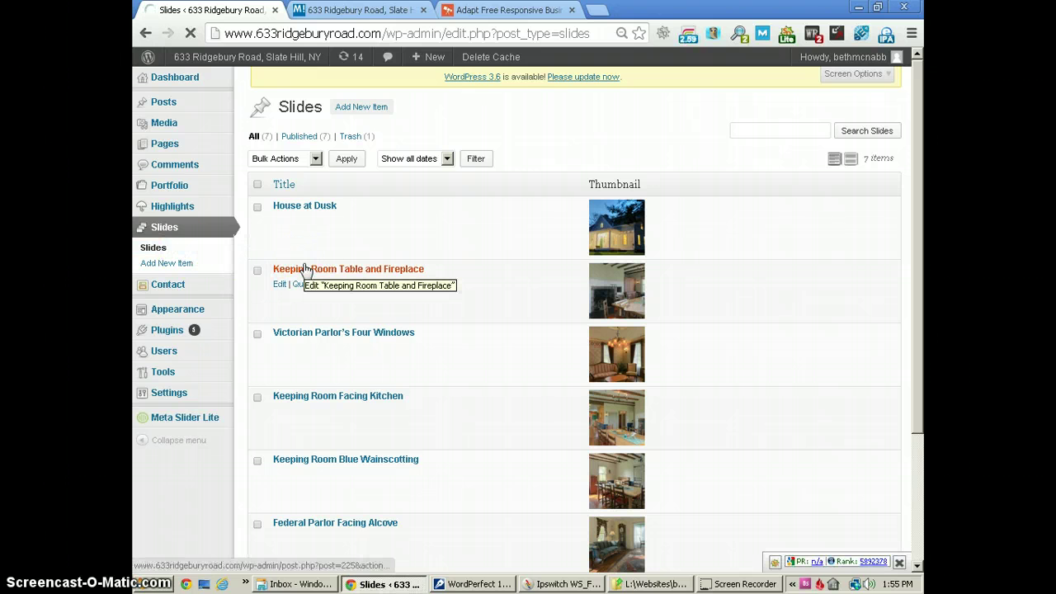
left_click(294, 274)
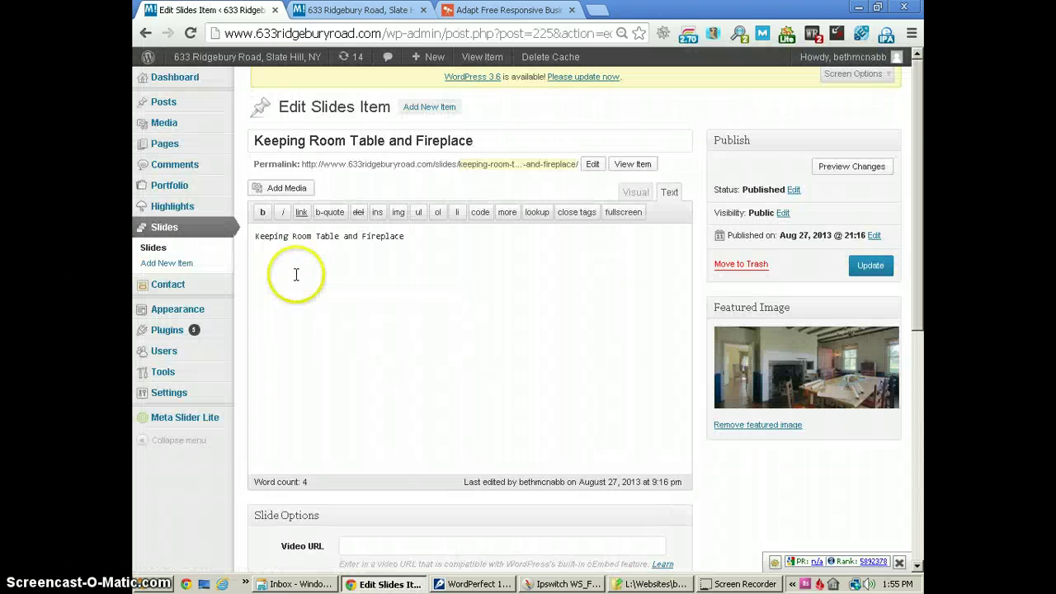
mouse_move(316, 276)
left_mouse_down()
mouse_move(314, 252)
mouse_move(299, 250)
mouse_move(363, 245)
left_mouse_up()
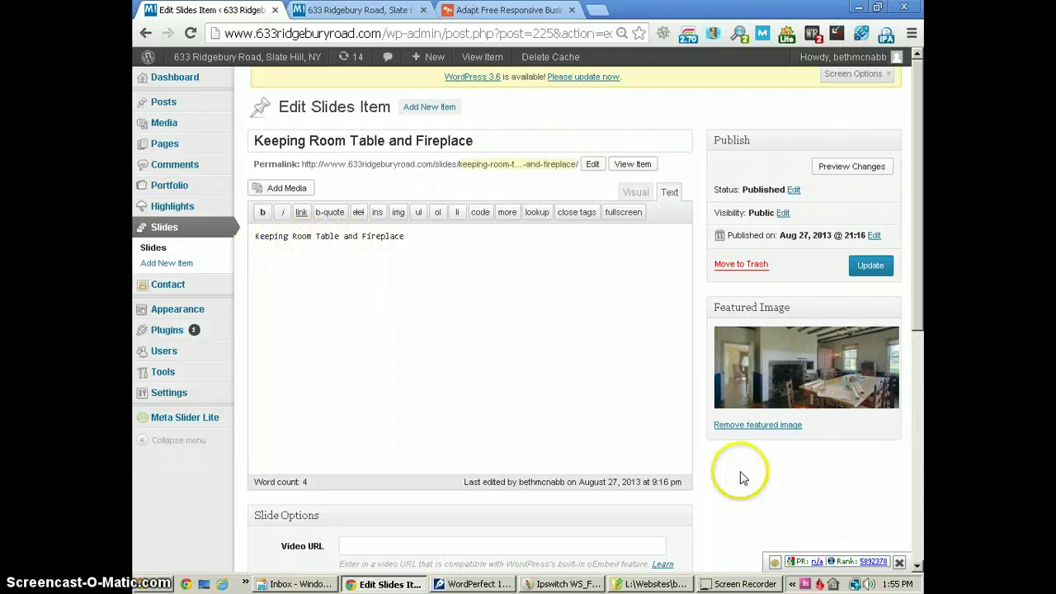
left_click(778, 431)
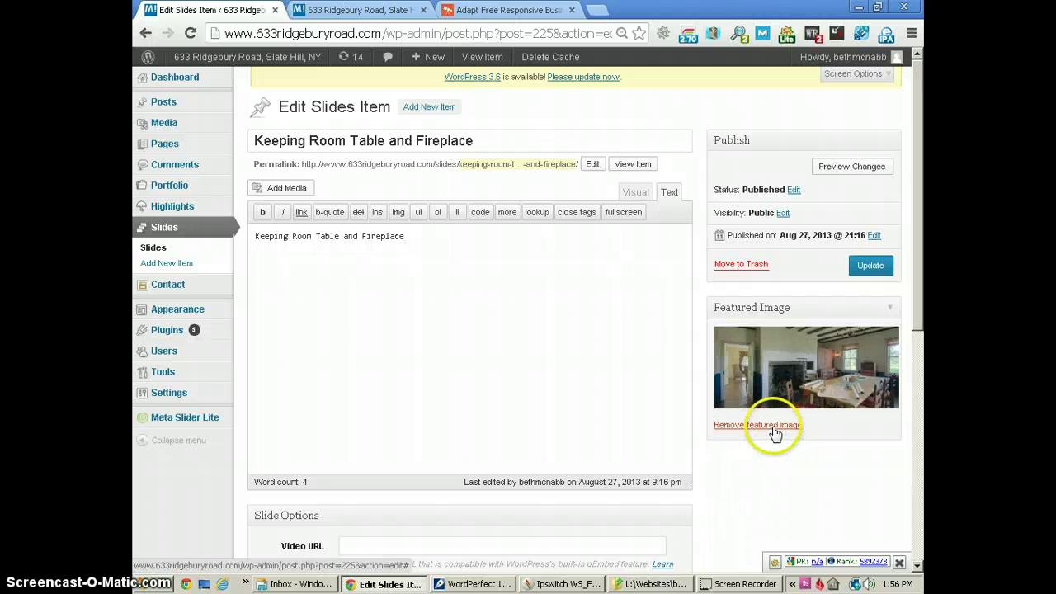
left_click(775, 432)
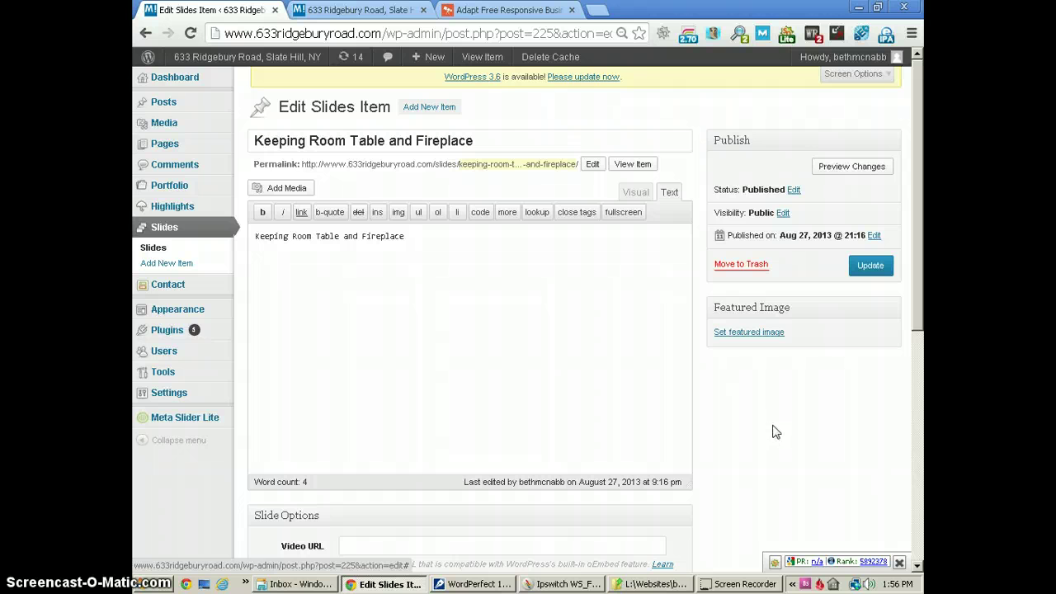
Compare kitchen image sizes in the media library and pick the 900 × 400 slider-Keeping-room-facing-kitchen.jpg.
left_click(767, 333)
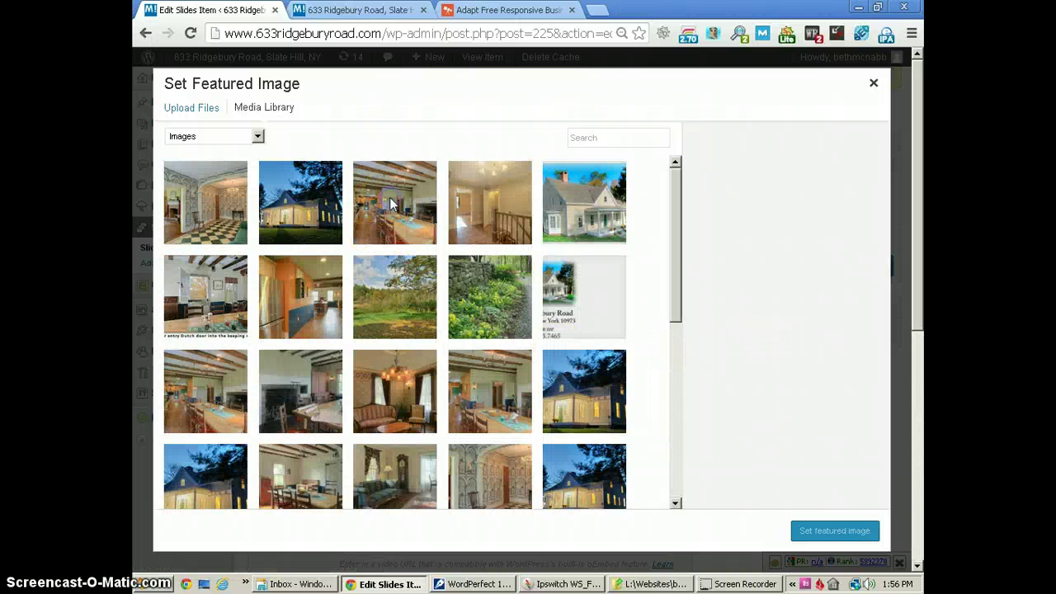
left_click(391, 204)
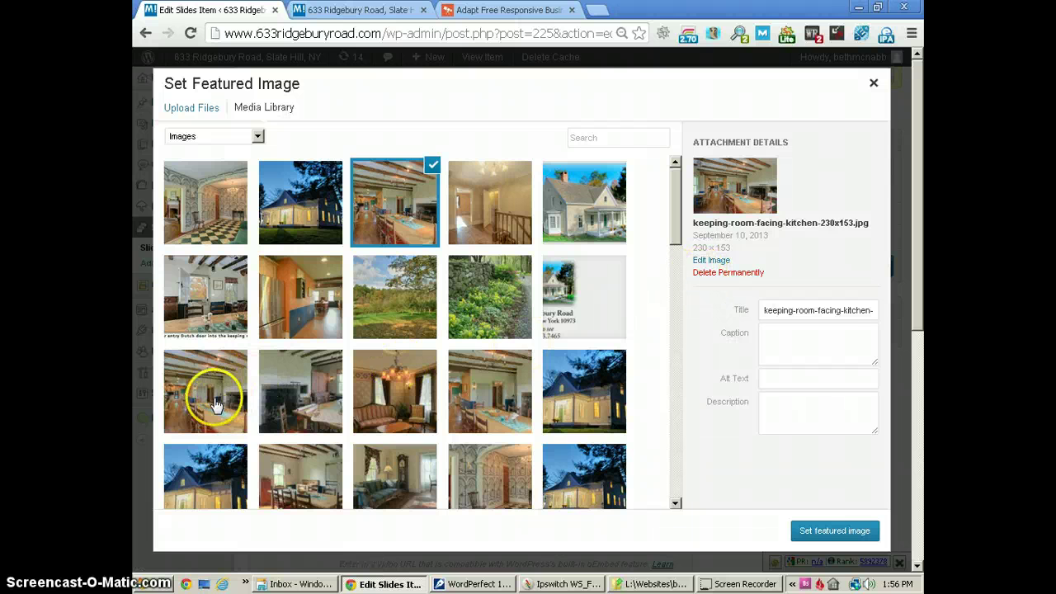
left_click(210, 396)
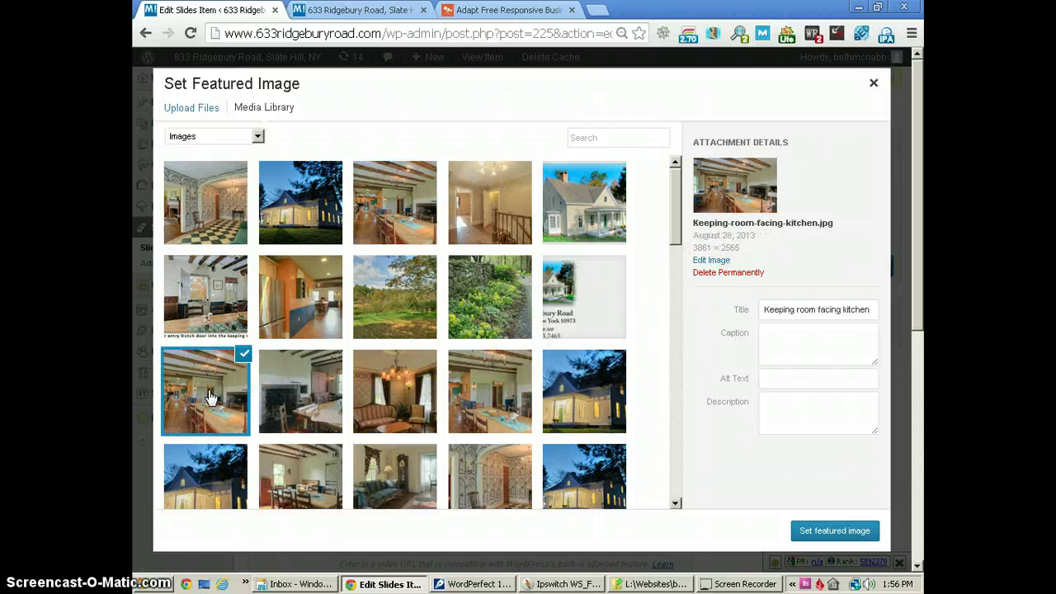
scroll(225, 380, "down", 1)
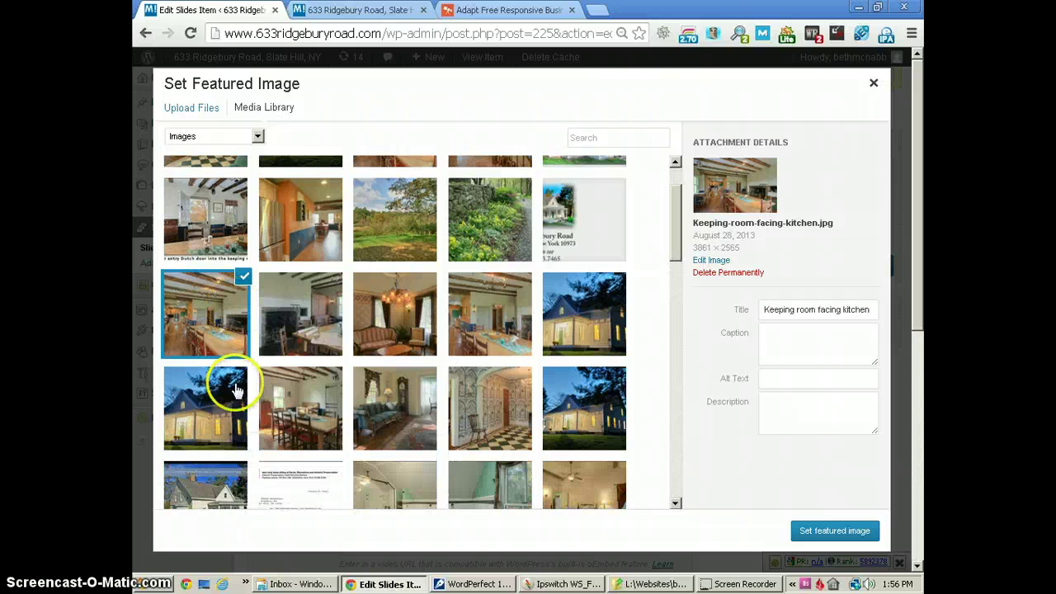
left_click(505, 318)
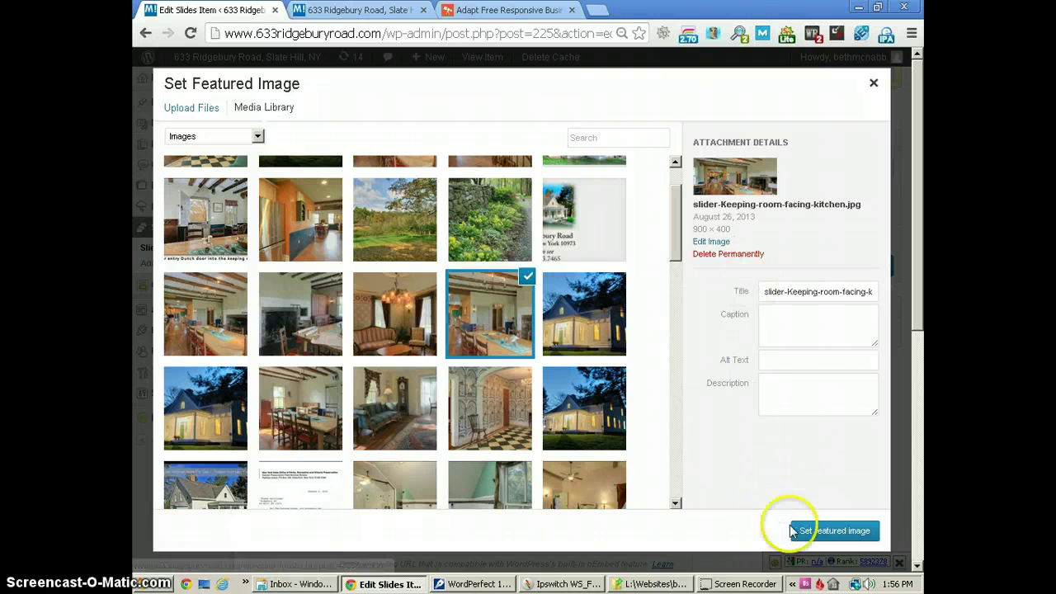
Apply the kitchen photo as featured image, update the slide, and return to Slides.
left_click(834, 531)
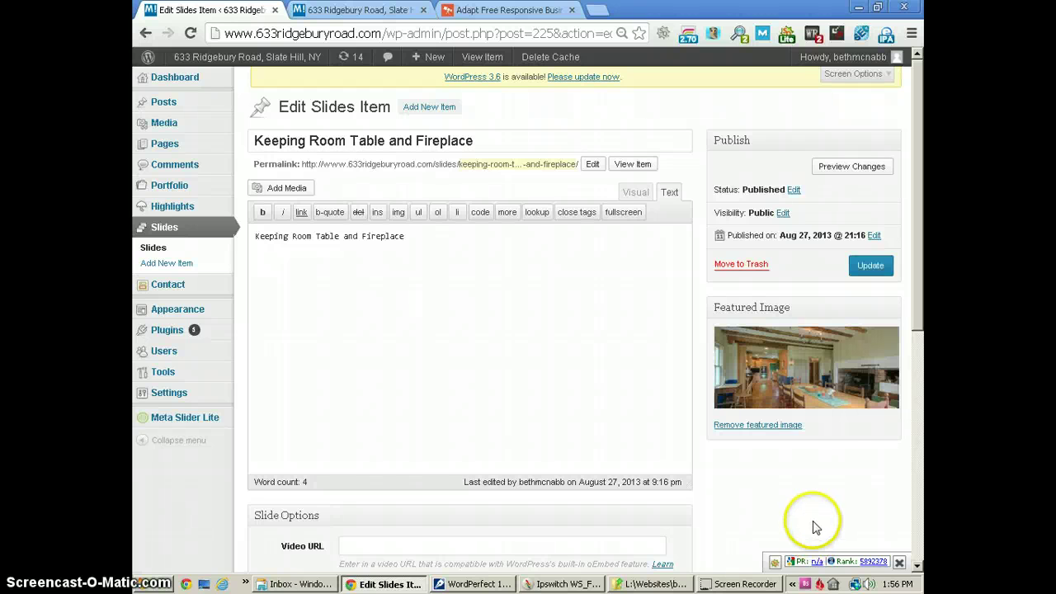
left_click(877, 269)
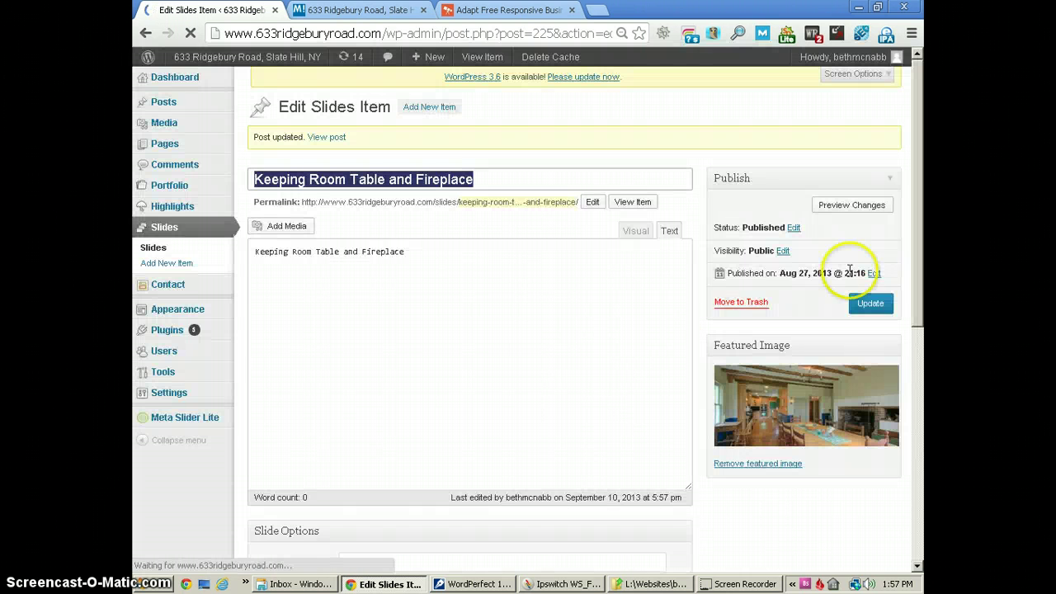
left_click(154, 249)
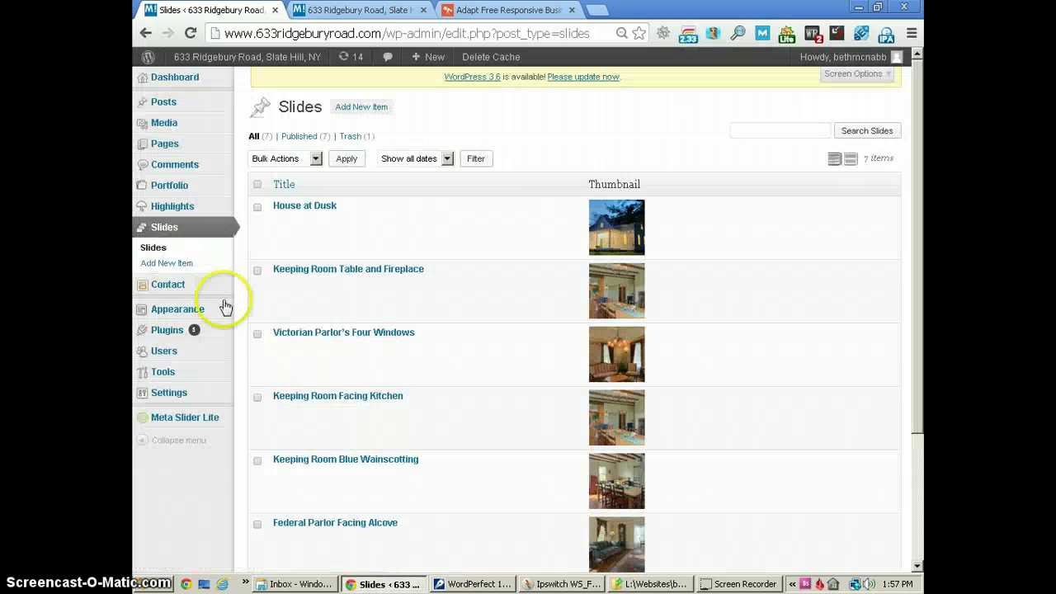
Compare Victorian Parlor's Four Windows with the homepage, edit its caption, and update the slide.
left_click(290, 334)
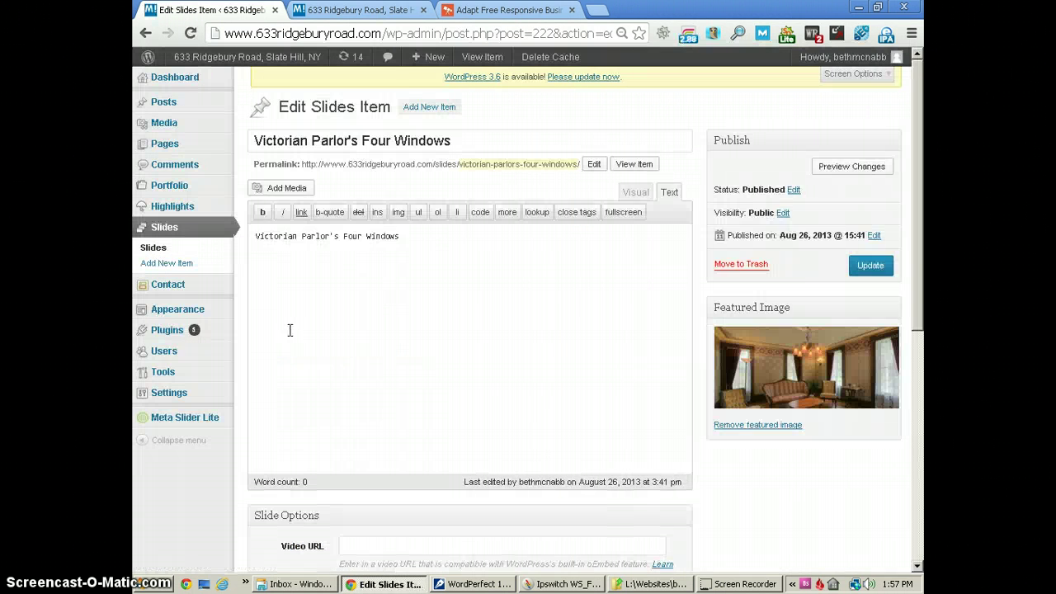
left_click(401, 236)
left_click(355, 10)
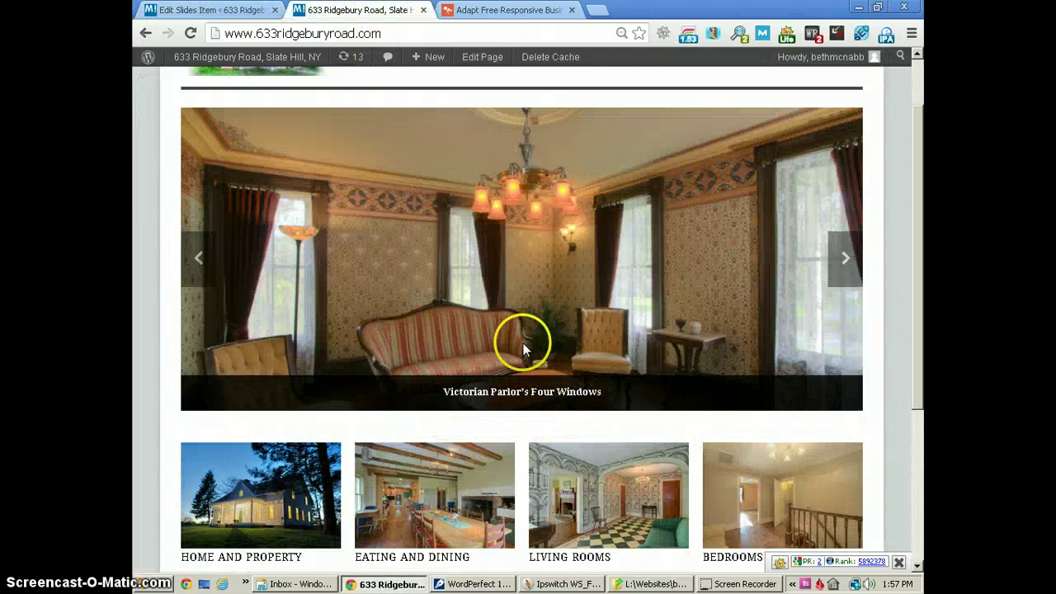
left_click(194, 12)
left_click(455, 255)
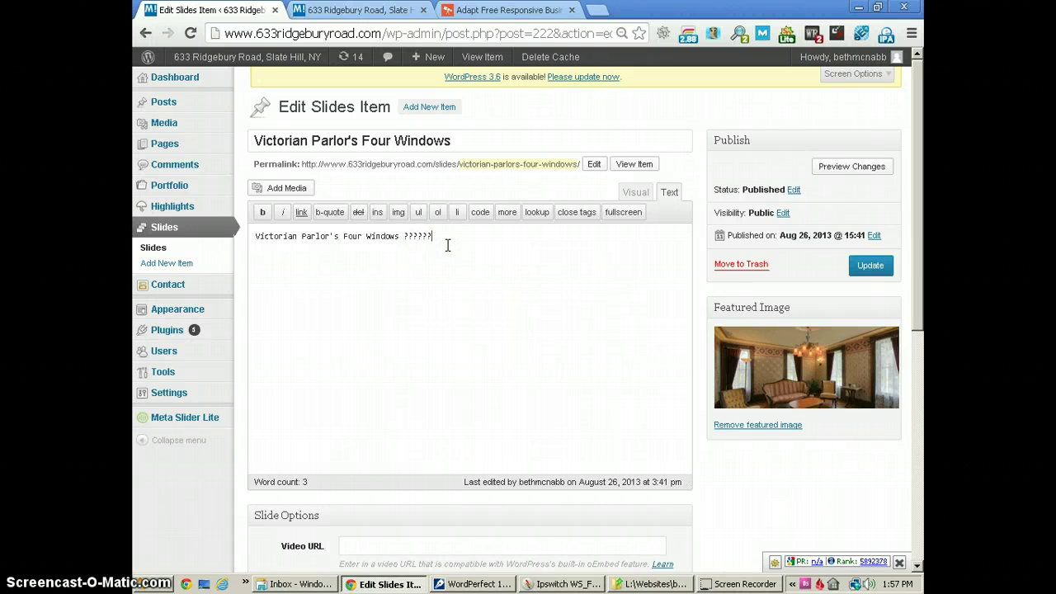
left_click(867, 265)
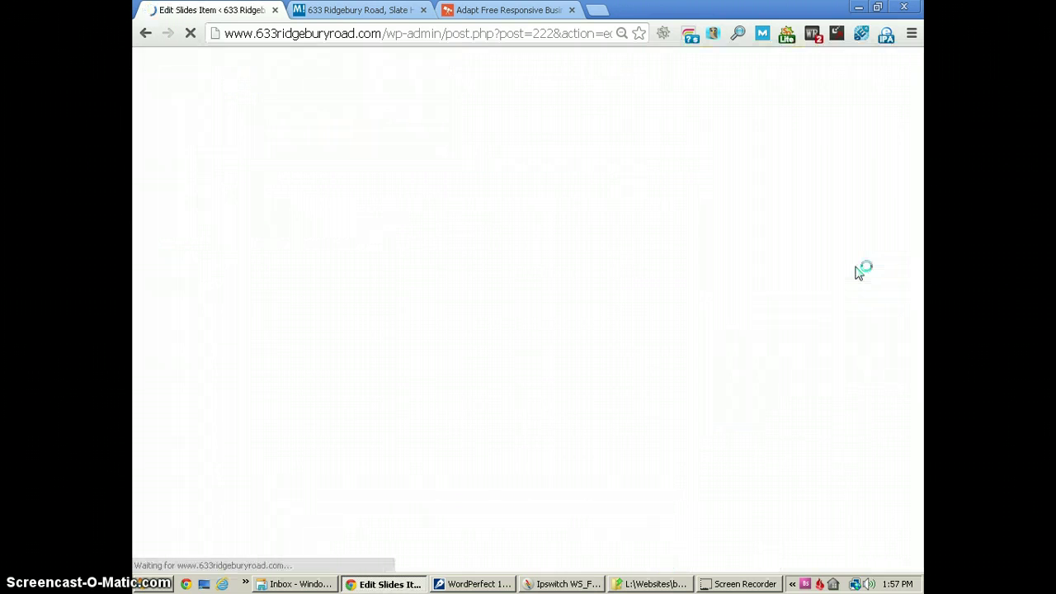
Reload the live homepage and step through the slider to check the caption.
left_click(357, 11)
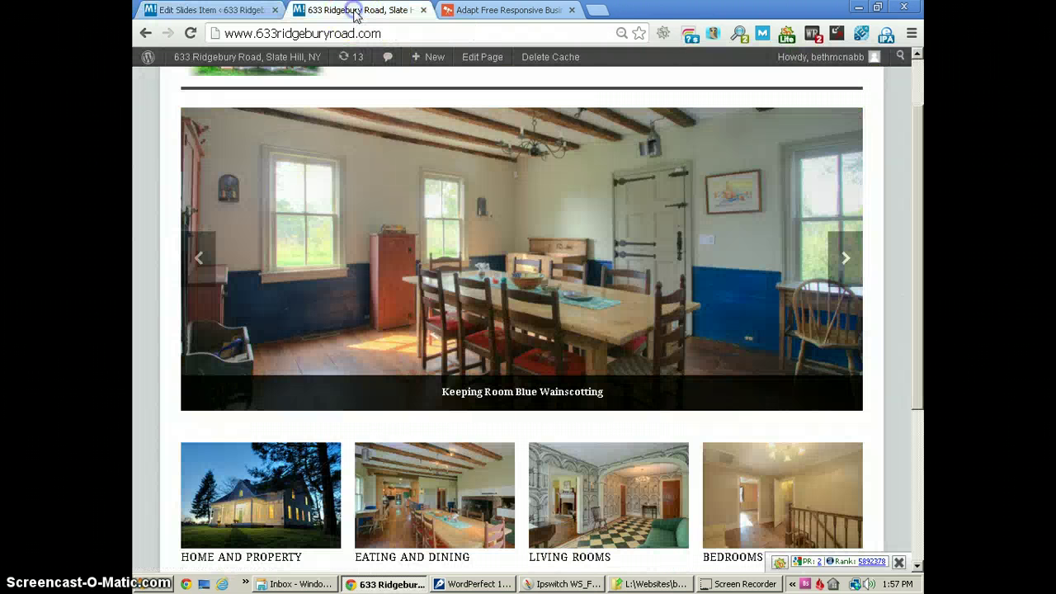
left_click(190, 33)
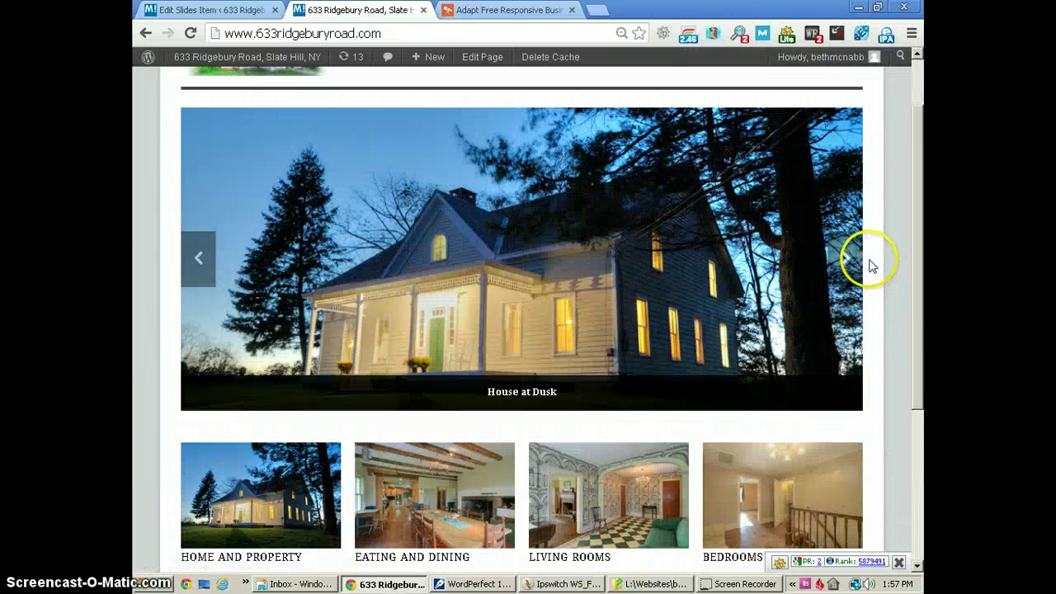
left_click(852, 261)
left_click(851, 261)
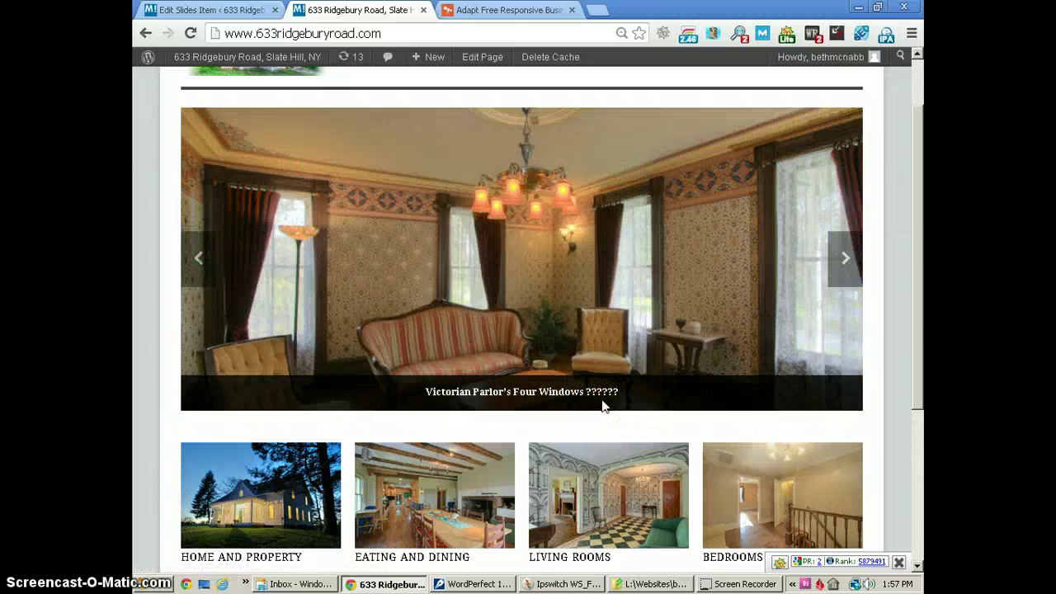
Delete the trailing question marks so the caption reads 'Victorian Parlor's Four Windows', and update.
left_click(205, 10)
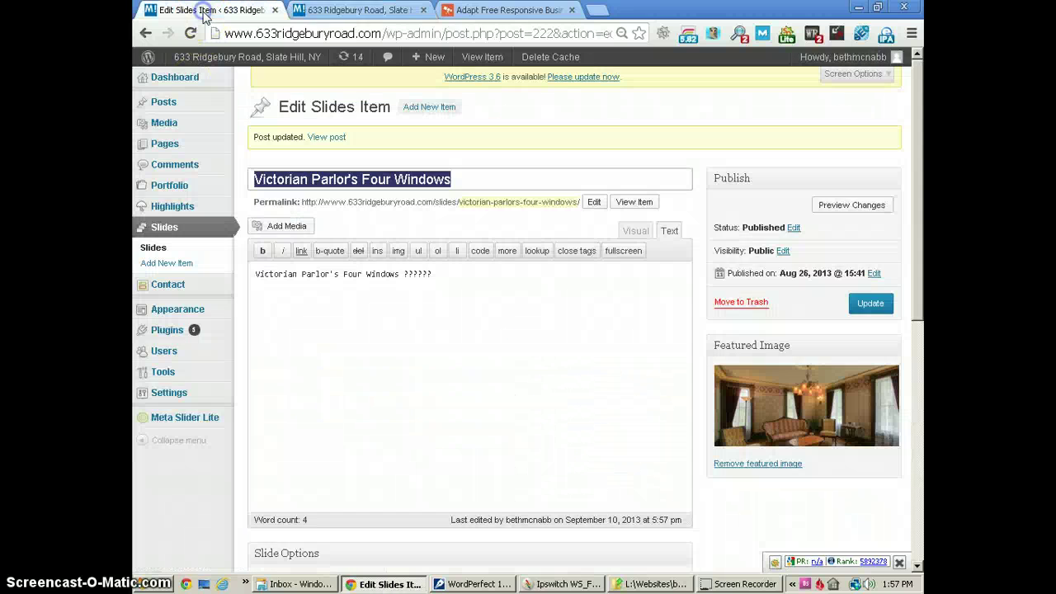
left_click(451, 265)
left_click(451, 265)
key("BackSpace")
key("BackSpace")
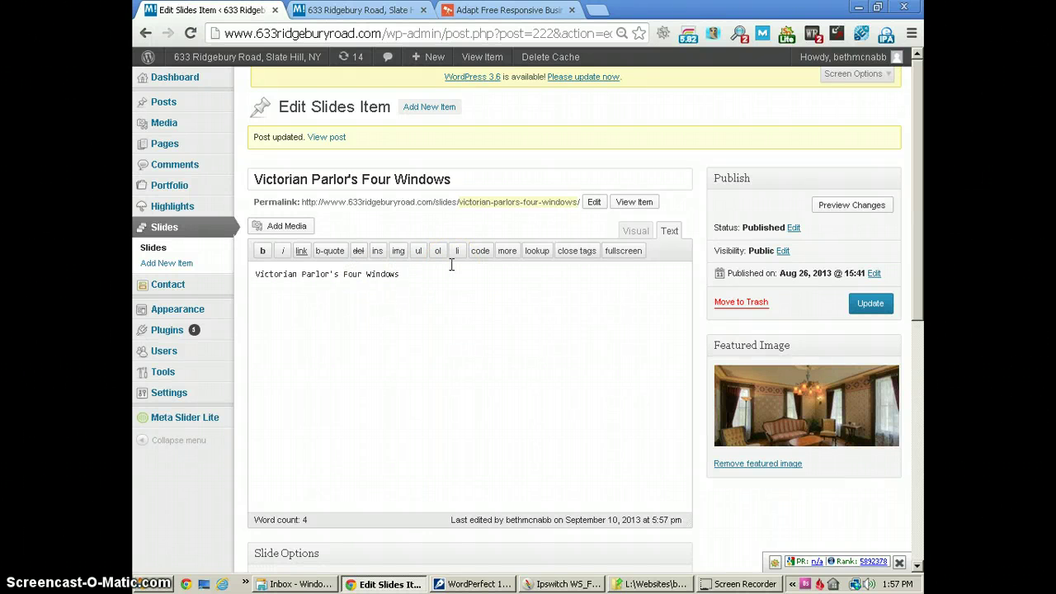
left_click(884, 299)
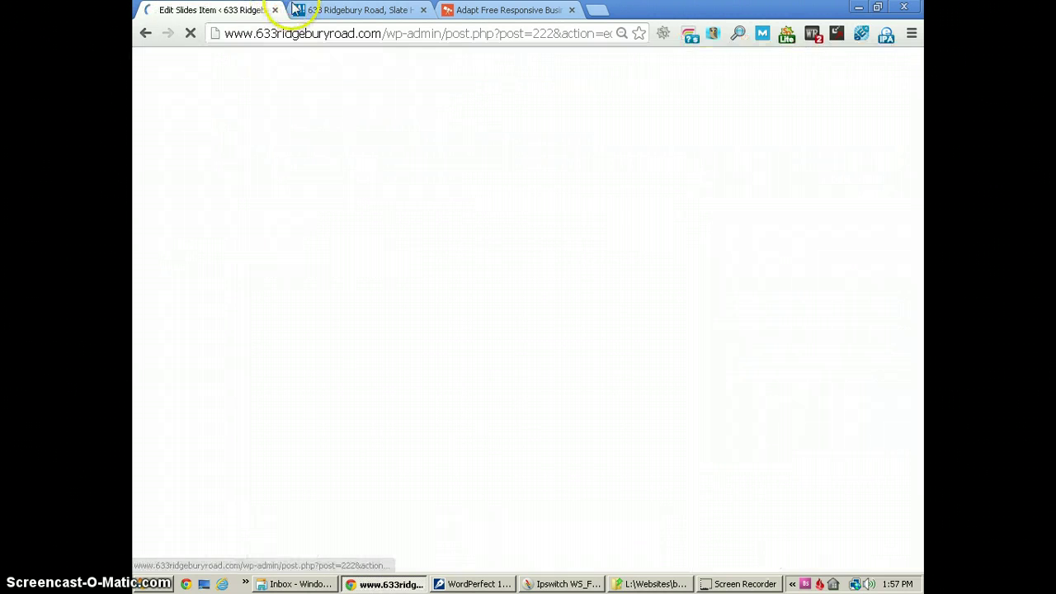
Reload the homepage and cycle through every slide to verify the corrected captions.
left_click(330, 9)
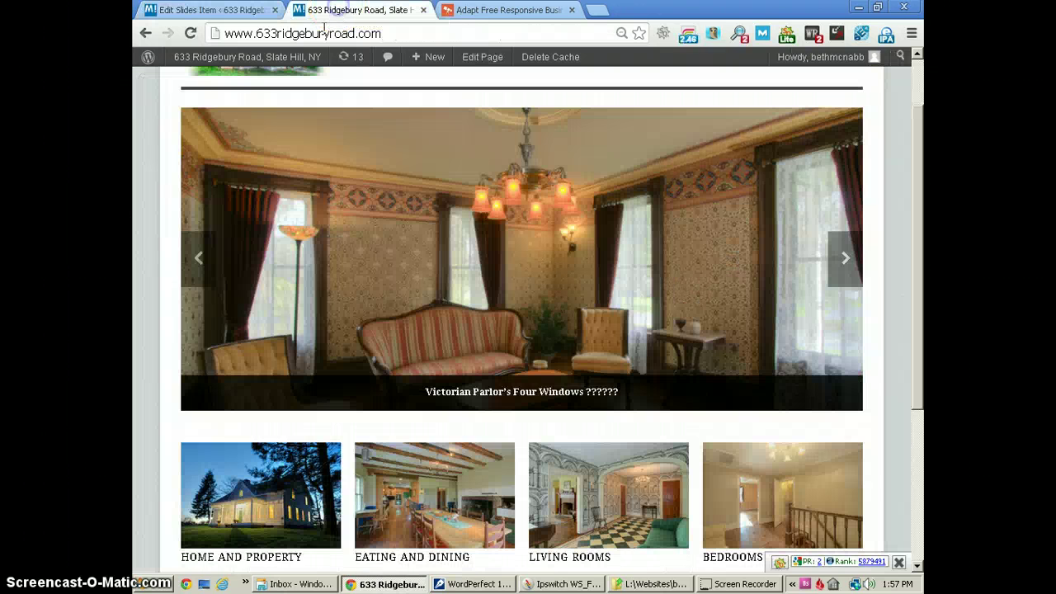
left_click(190, 35)
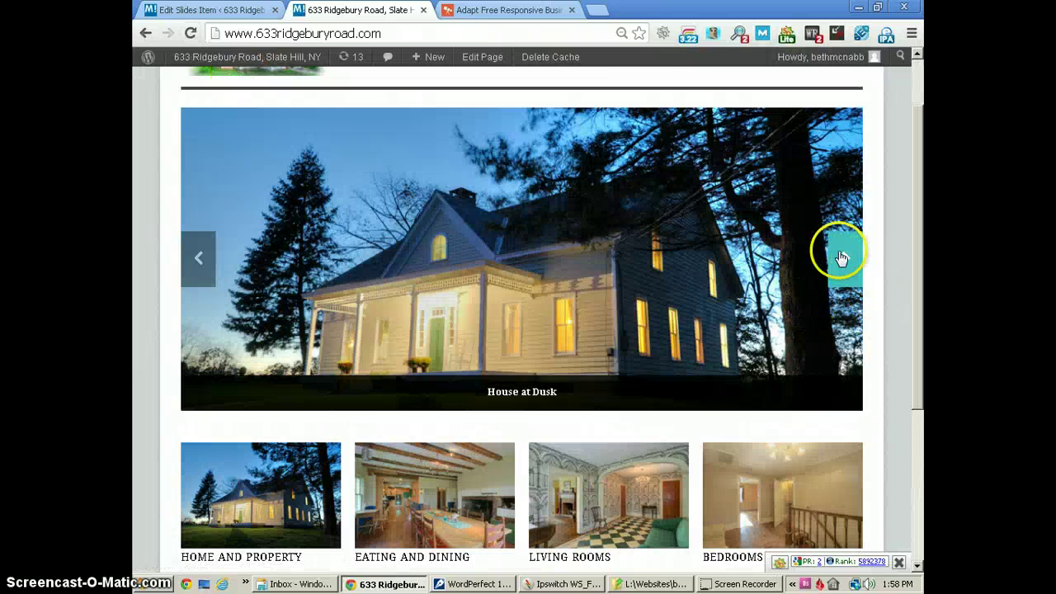
left_click(842, 254)
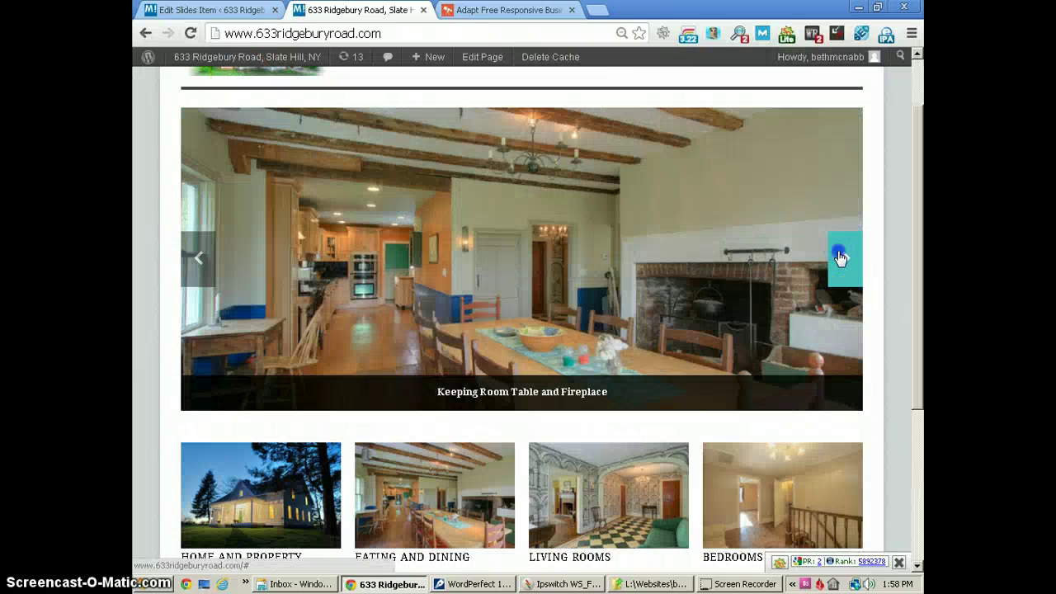
left_click(841, 257)
left_click(839, 255)
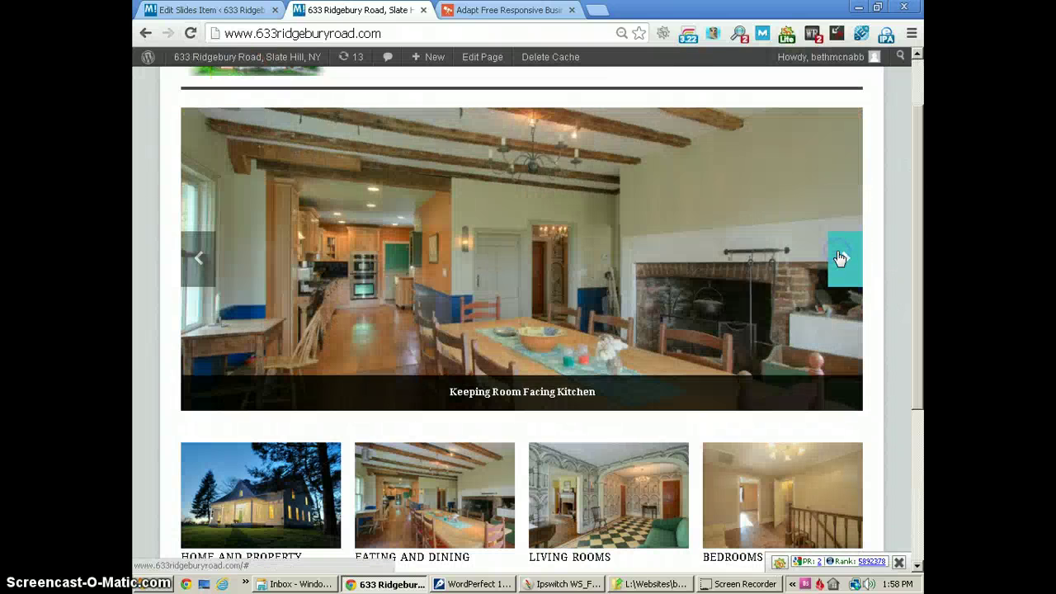
left_click(840, 256)
left_click(840, 257)
left_click(840, 259)
left_click(840, 259)
left_click(840, 259)
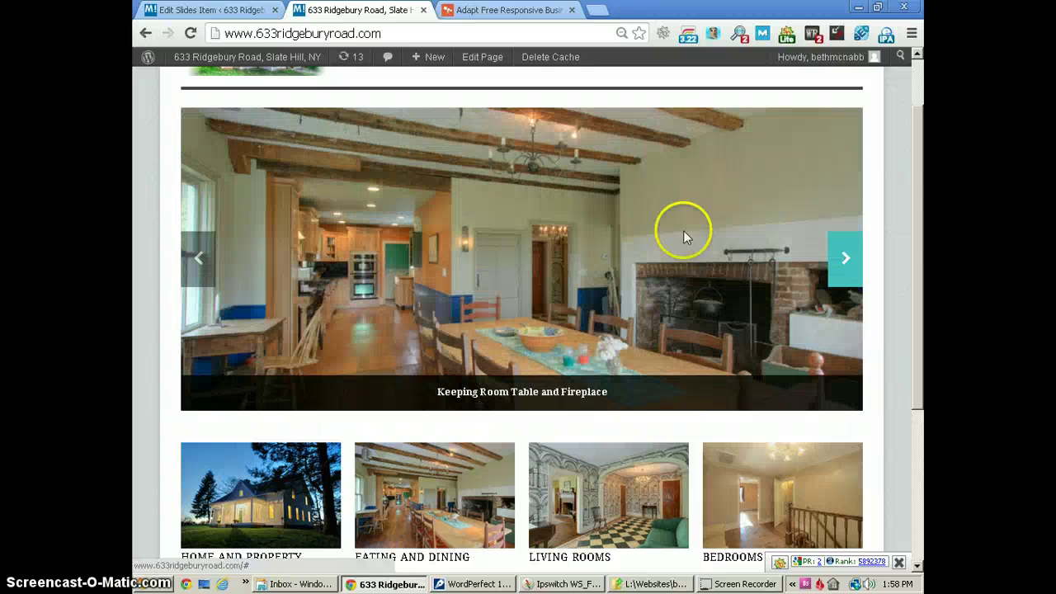
left_click(211, 10)
Return to the list of all slides.
left_click(350, 364)
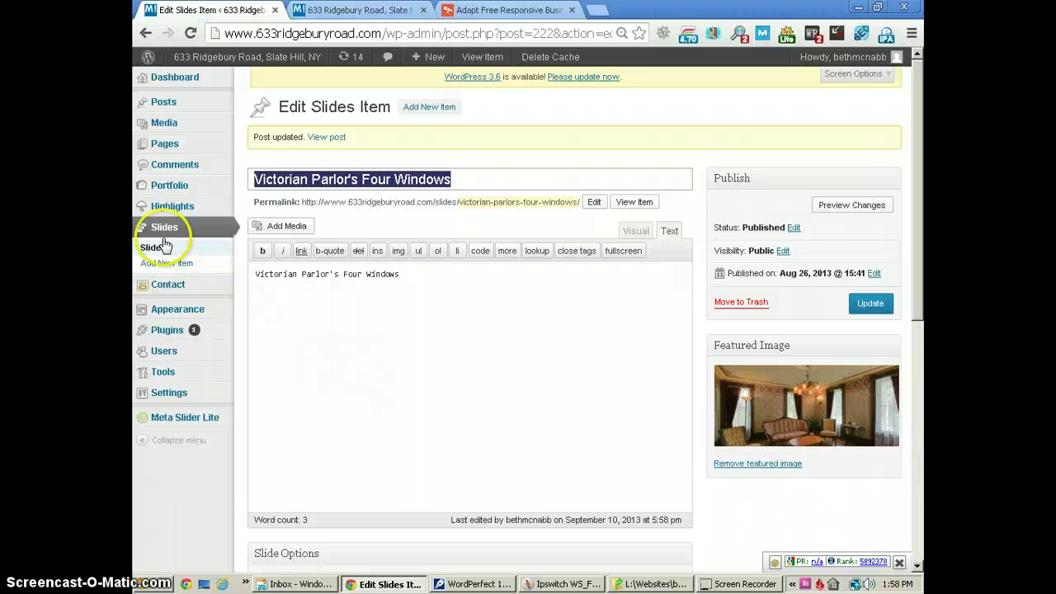
left_click(162, 250)
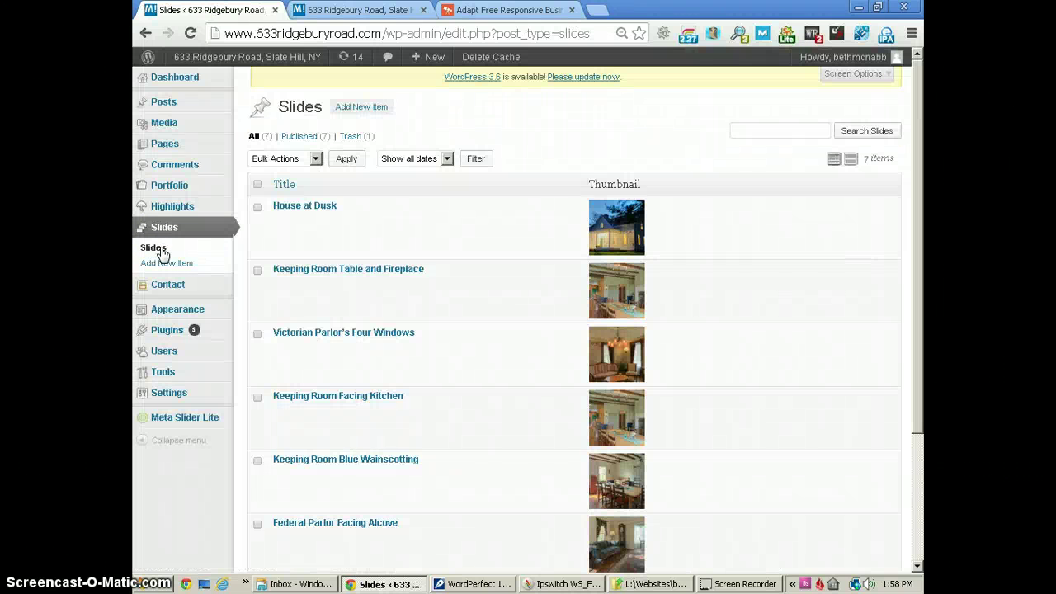
mouse_move(455, 294)
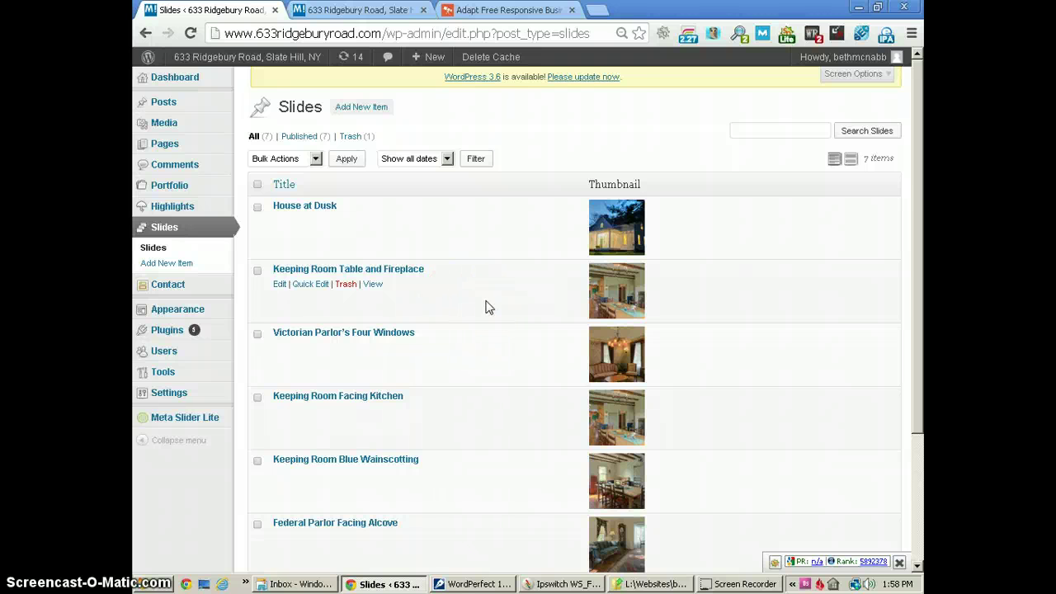
scroll(487, 308, "down", 4)
scroll(487, 308, "up", 3)
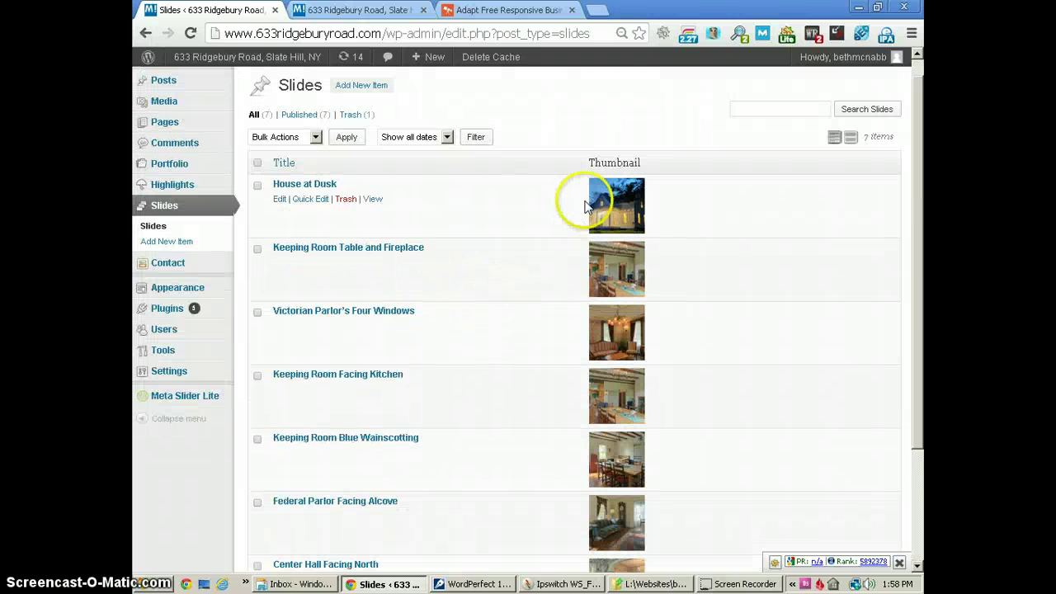
Add a new slide titled 'Test' with caption 'Text appears at the bottom'.
left_click(153, 246)
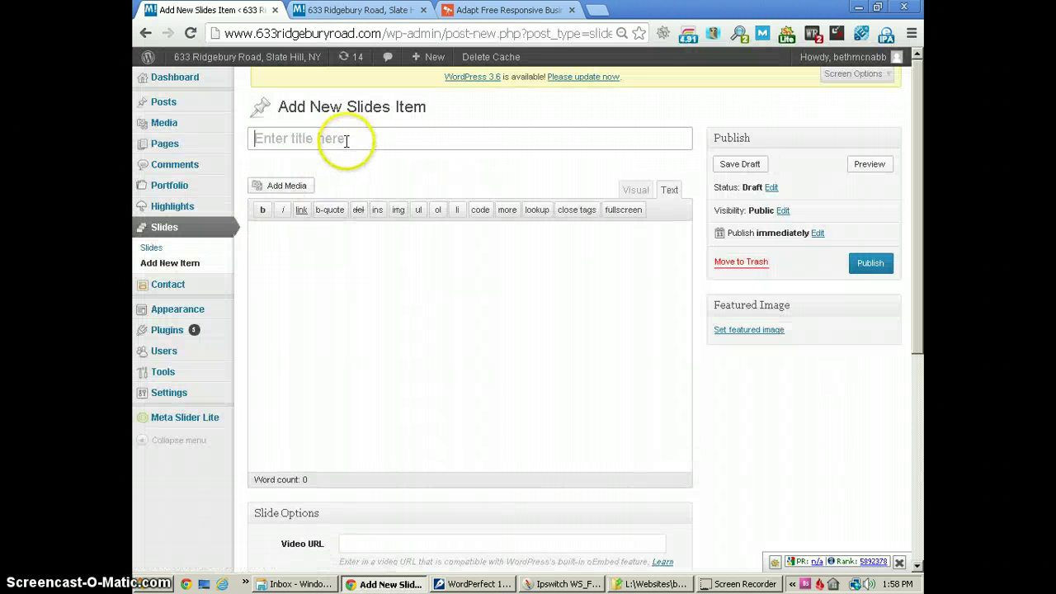
type("Test")
left_click(334, 243)
type("Te")
key("BackSpace")
type("xt")
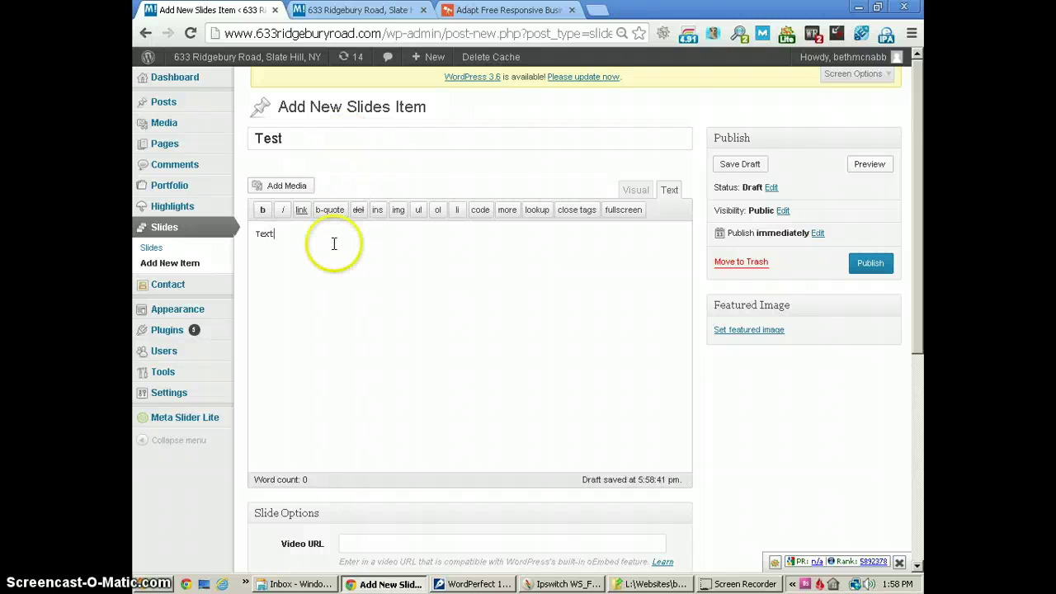
type(" appears at the")
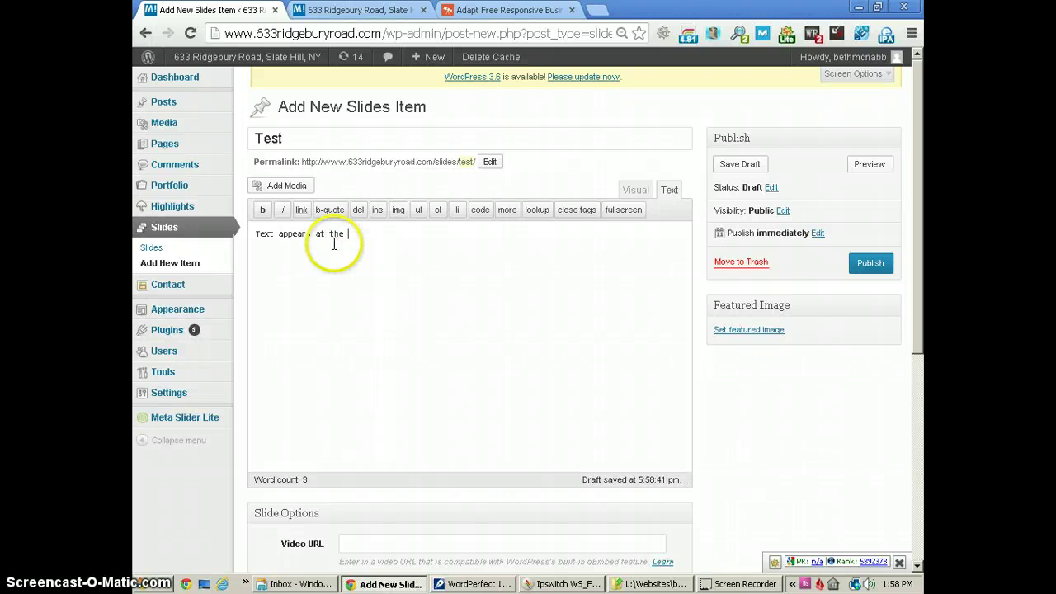
type(" bottom")
Set slider-Keeping-room-facing-kitchen.jpg as the Test slide's featured image, publish, and head to Slides.
left_click(749, 329)
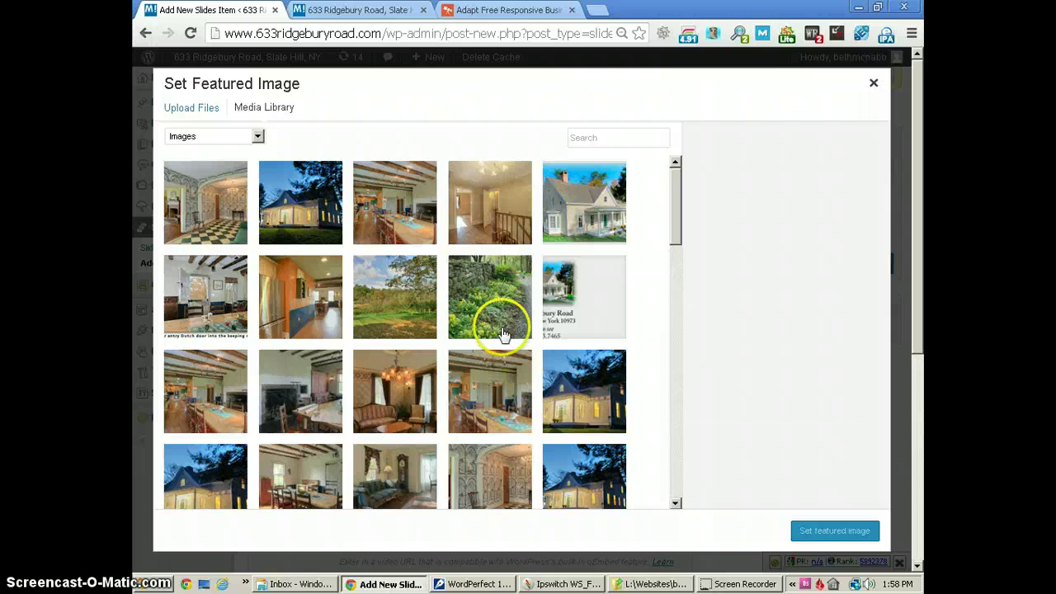
left_click(463, 381)
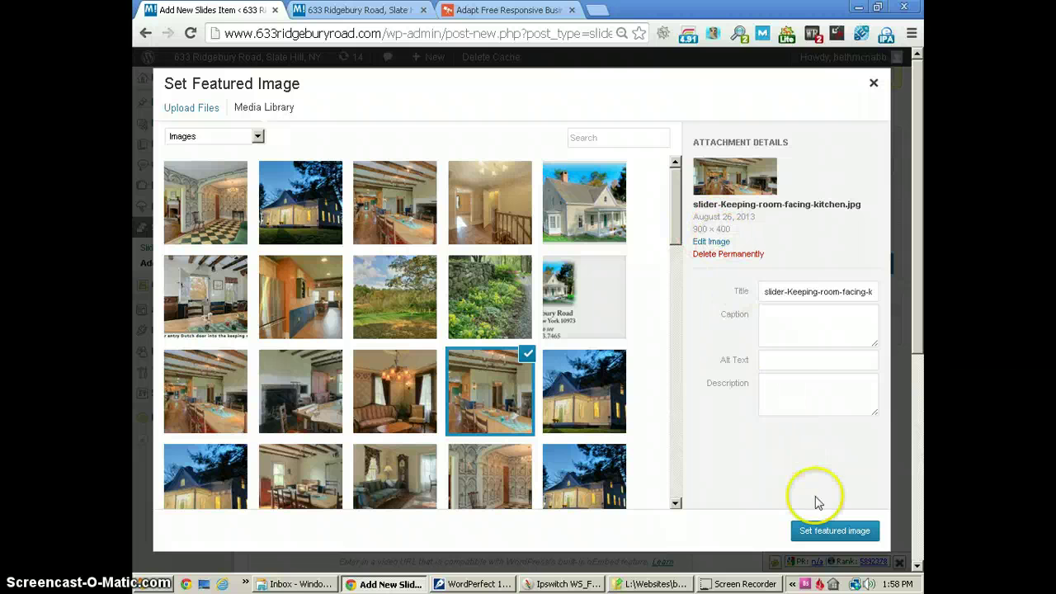
left_click(825, 530)
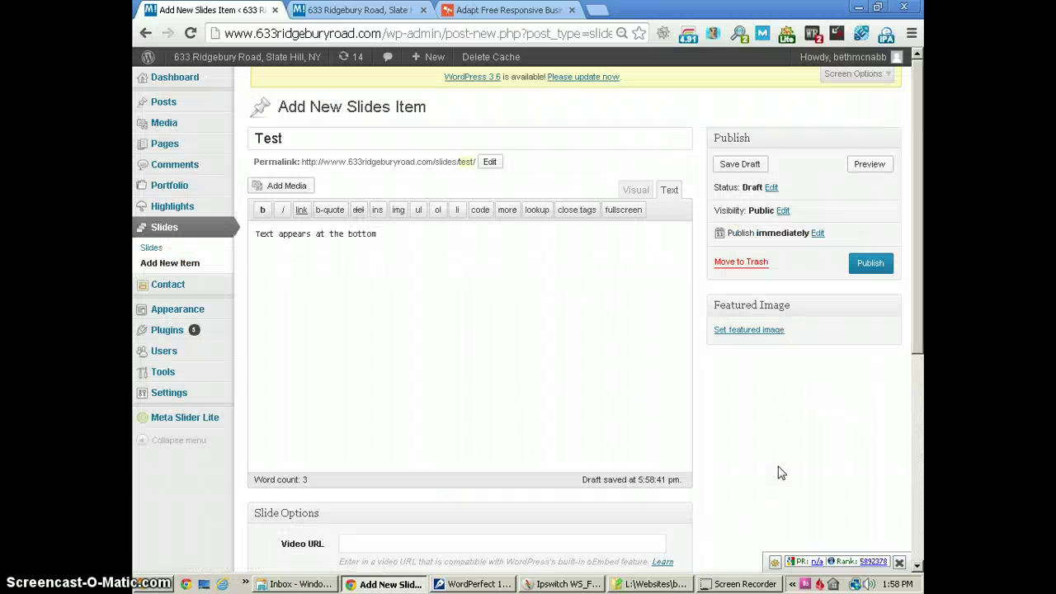
left_click(870, 264)
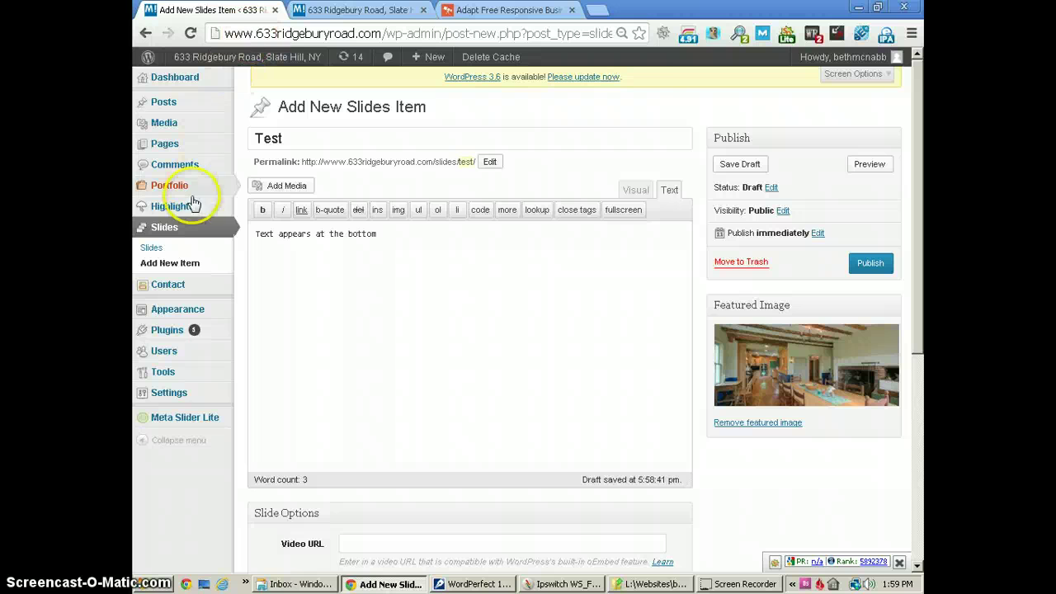
left_click(167, 248)
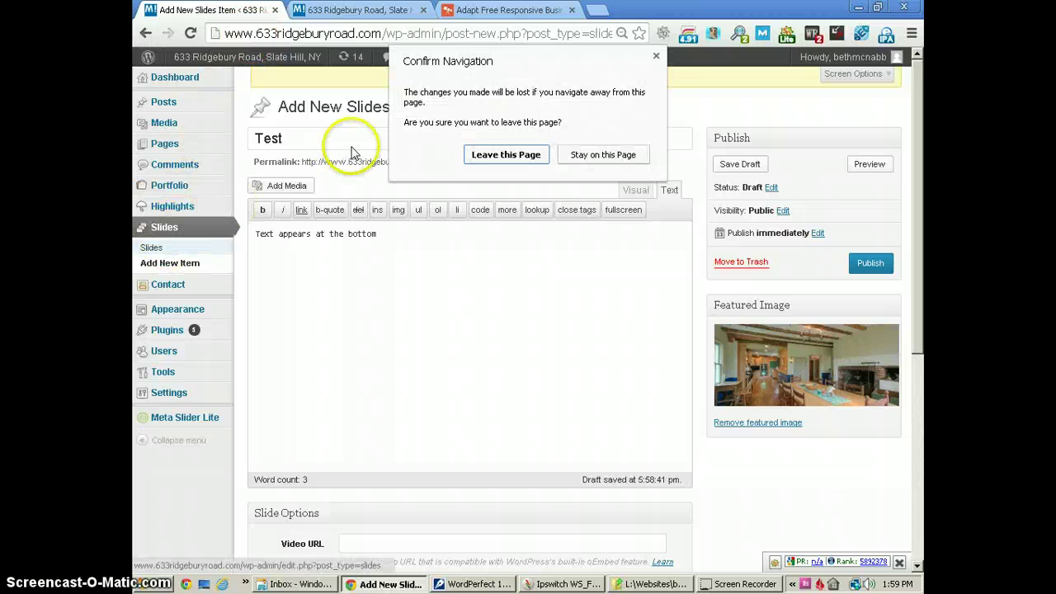
Leave the Test slide unsaved and view the live homepage slider and room thumbnails.
left_click(469, 155)
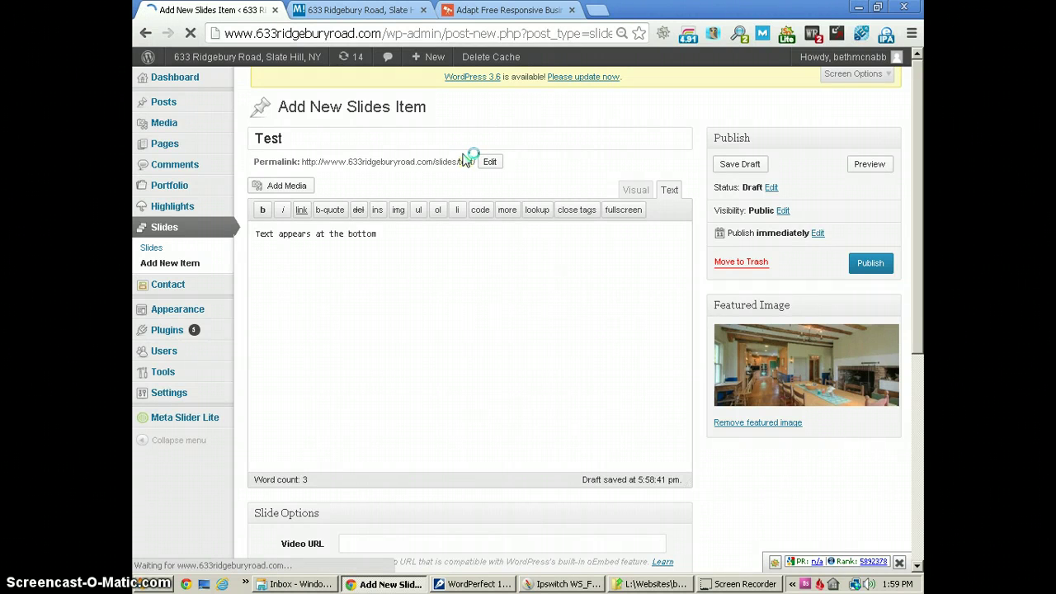
left_click(355, 9)
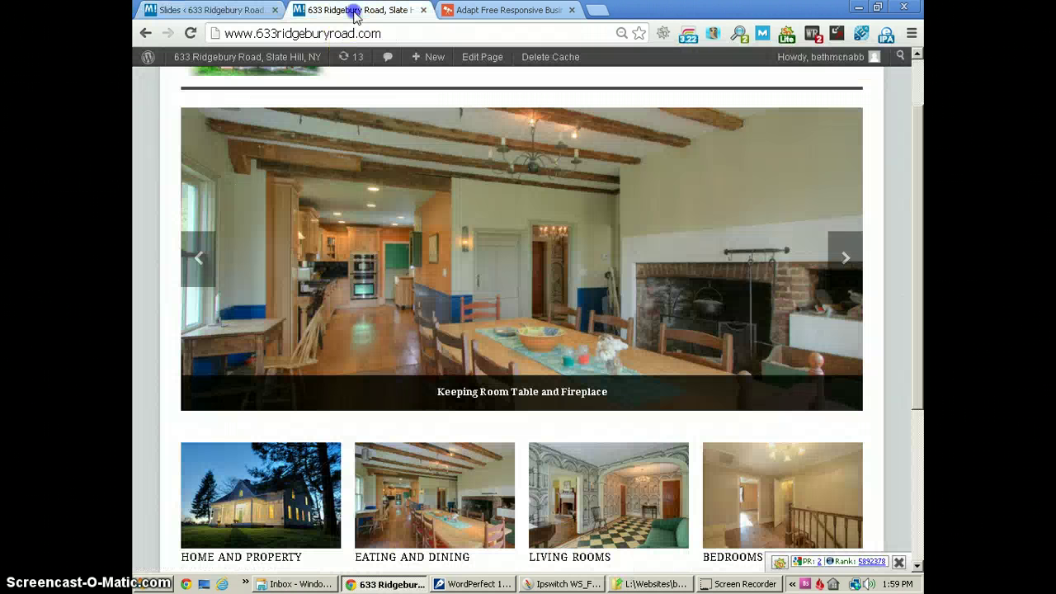
scroll(408, 242, "up", 2)
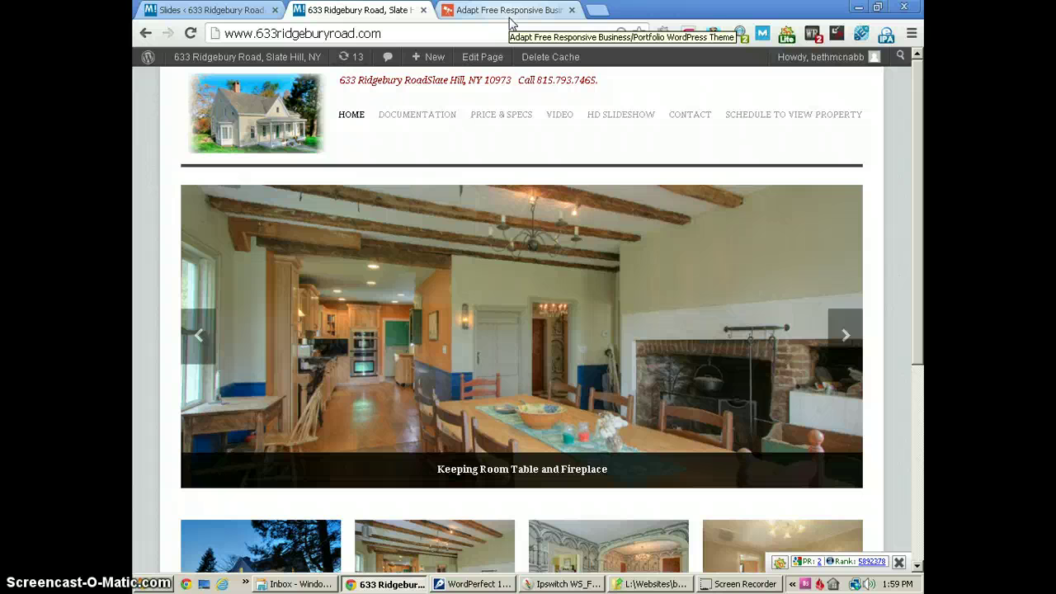
scroll(545, 165, "down", 3)
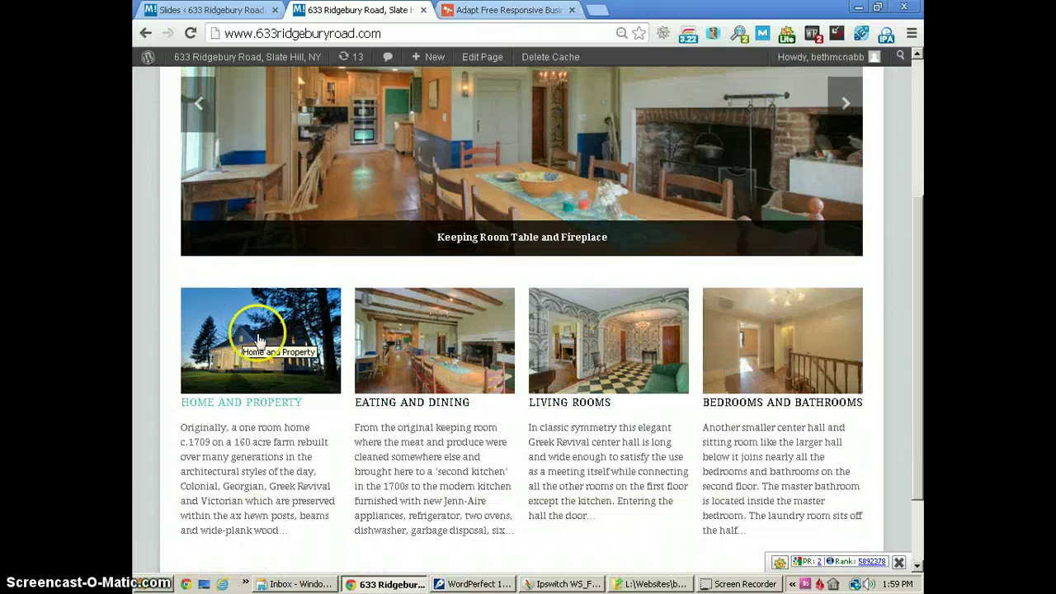